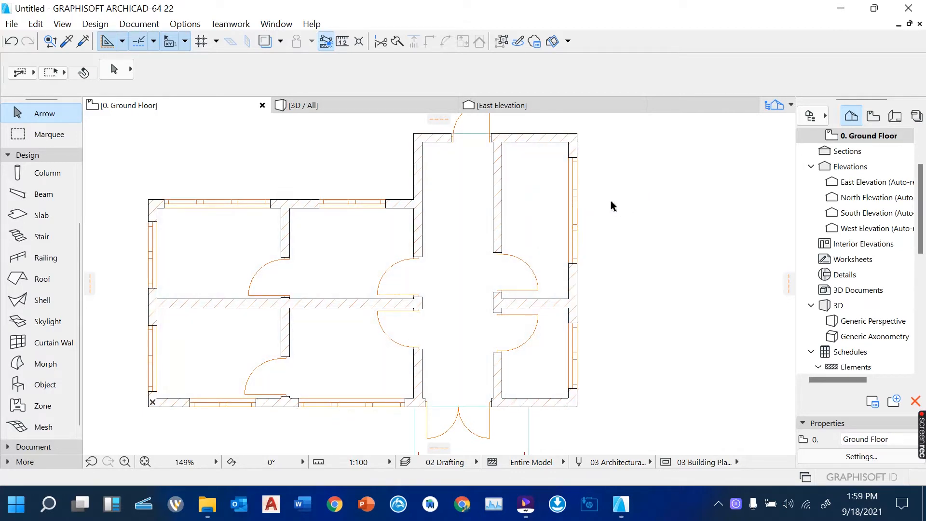
Examine the ground floor plan, including the entrance slab and its two columns
scroll(598, 201, down, 1)
scroll(548, 381, up, 3)
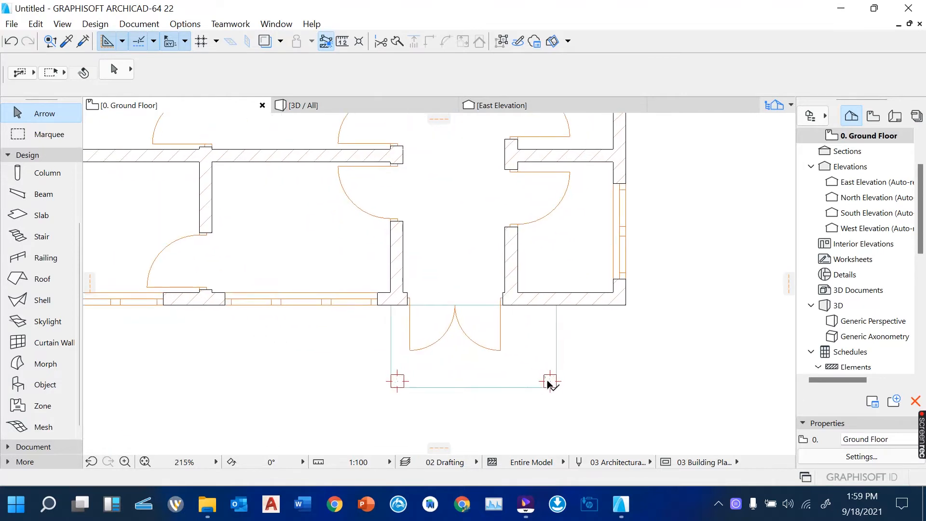
scroll(494, 383, down, 3)
scroll(499, 376, up, 3)
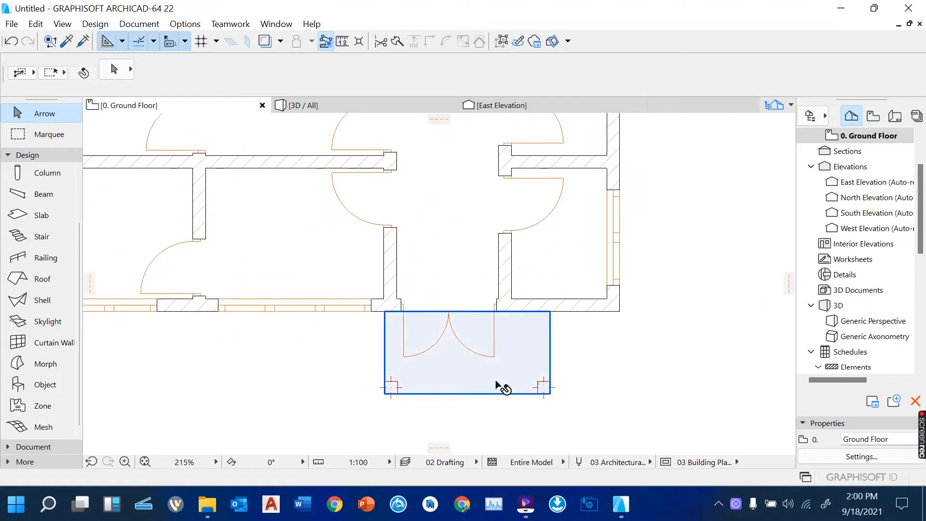
scroll(496, 381, down, 2)
scroll(495, 382, down, 2)
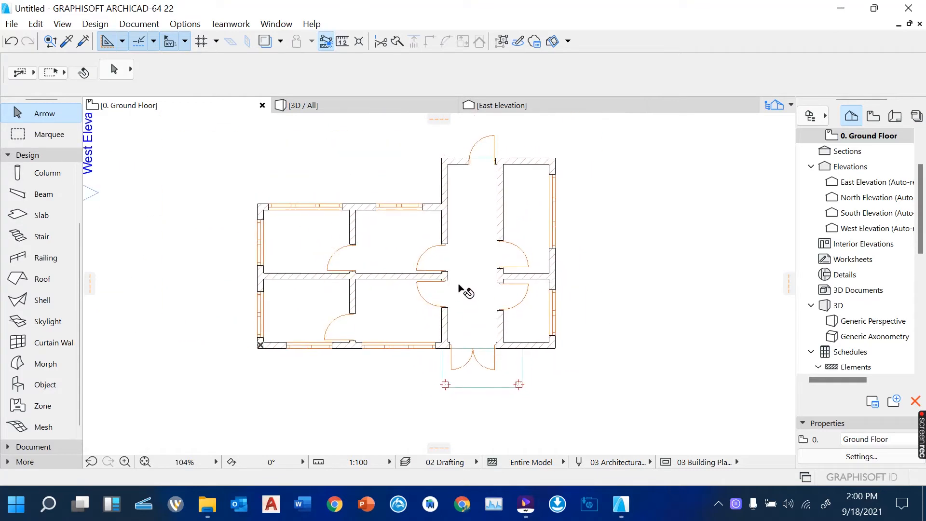
scroll(460, 278, up, 2)
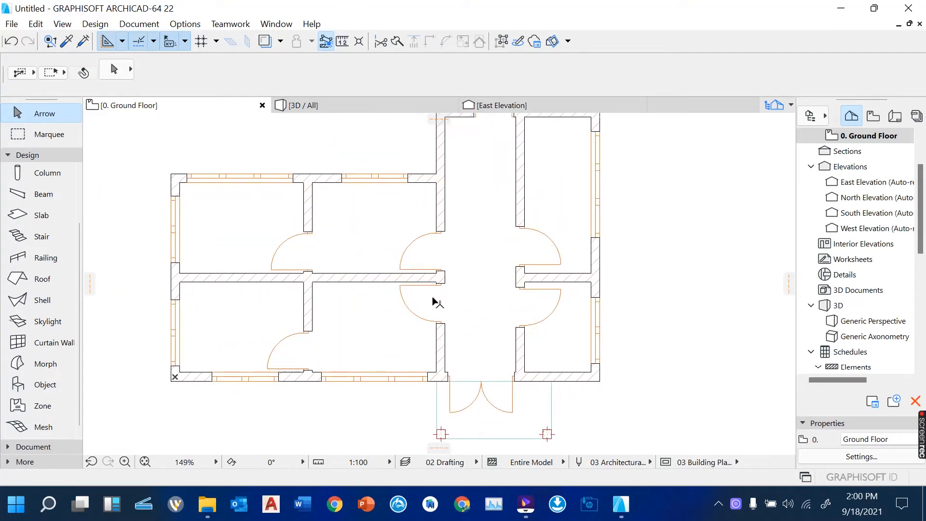
scroll(405, 296, down, 2)
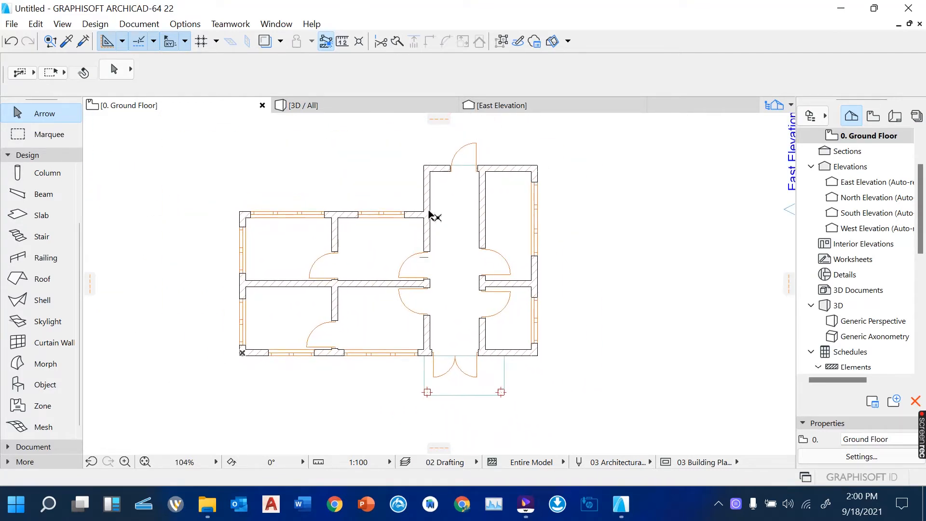
scroll(432, 213, up, 1)
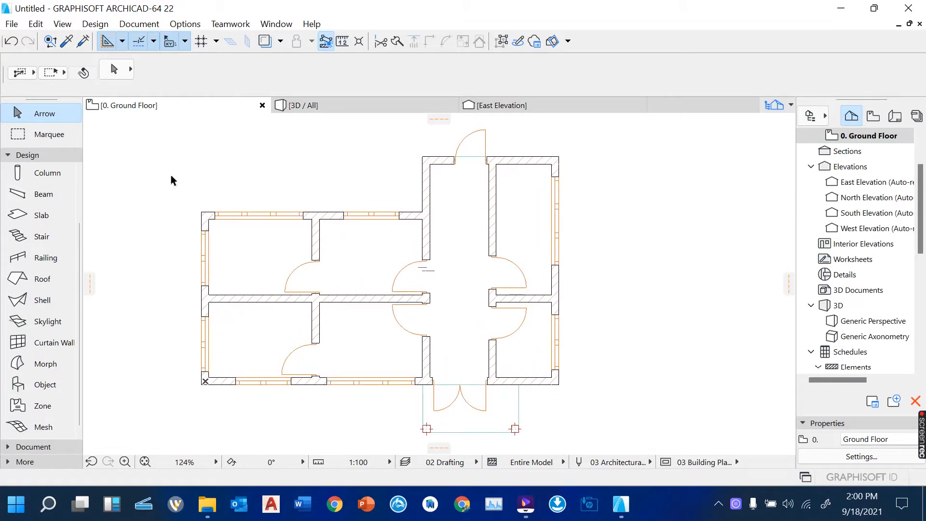
Set the default beam's width to 200 and its building material to ST-04 Concrete - Structural
click(42, 195)
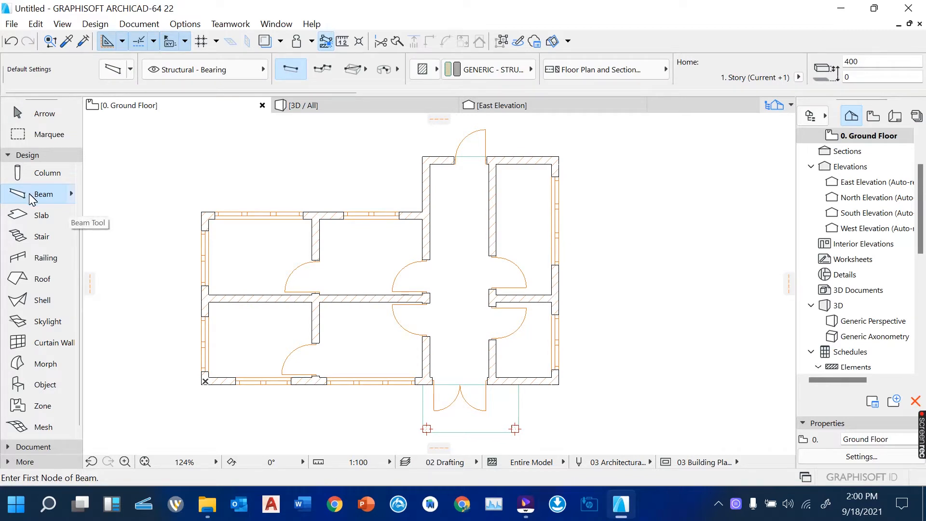
click(114, 70)
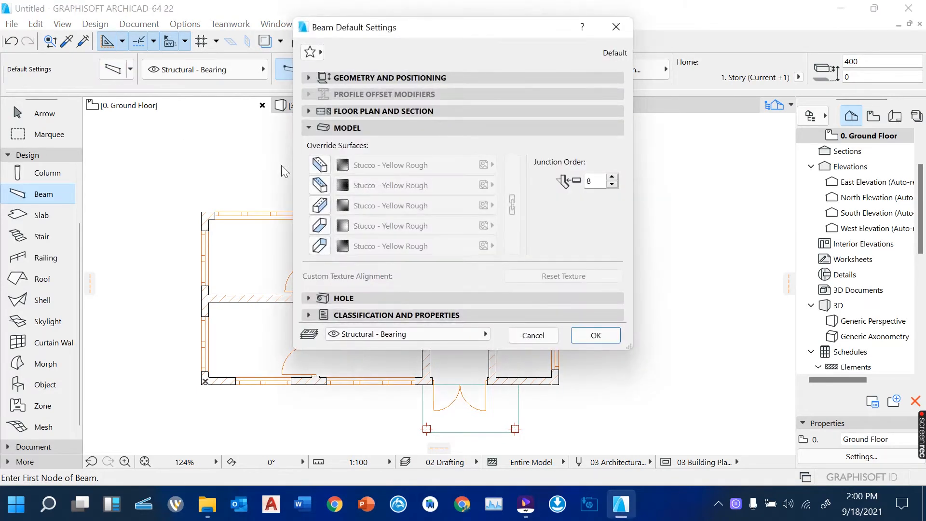
click(309, 78)
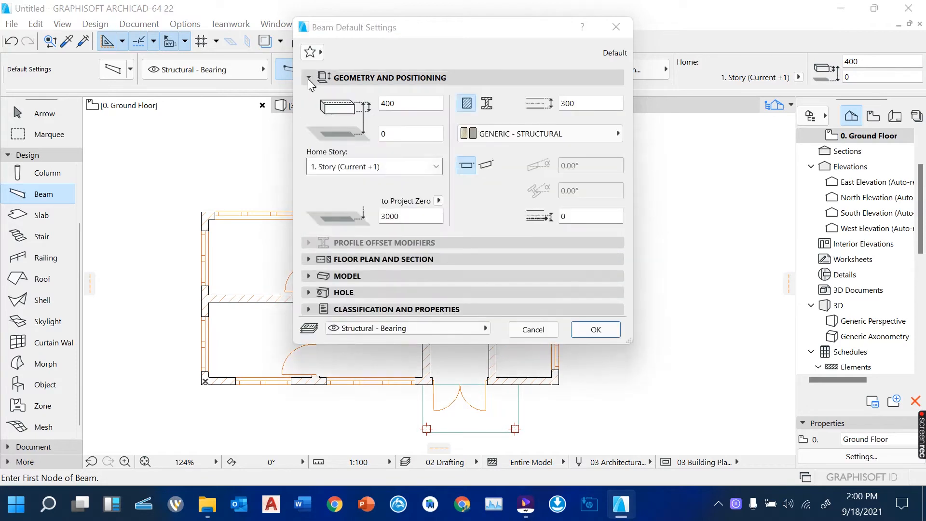
click(414, 110)
click(583, 102)
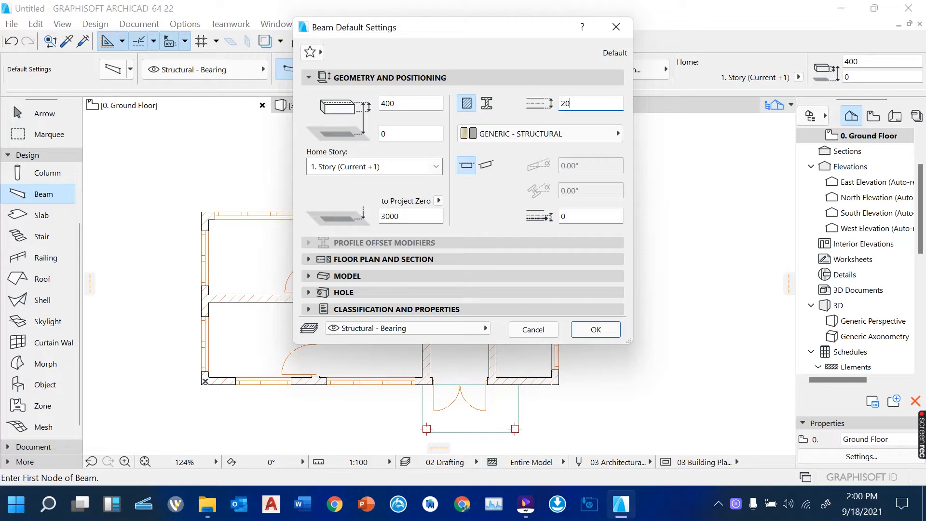
click(537, 135)
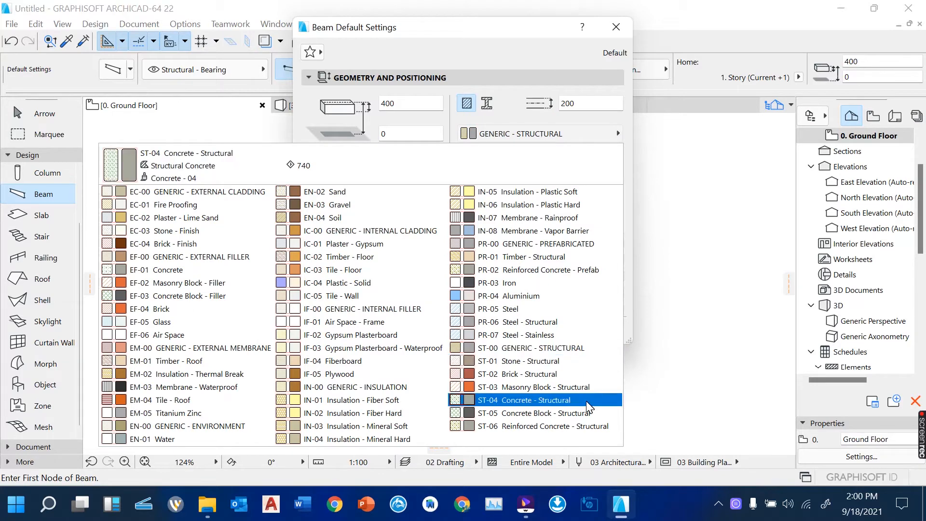
click(556, 401)
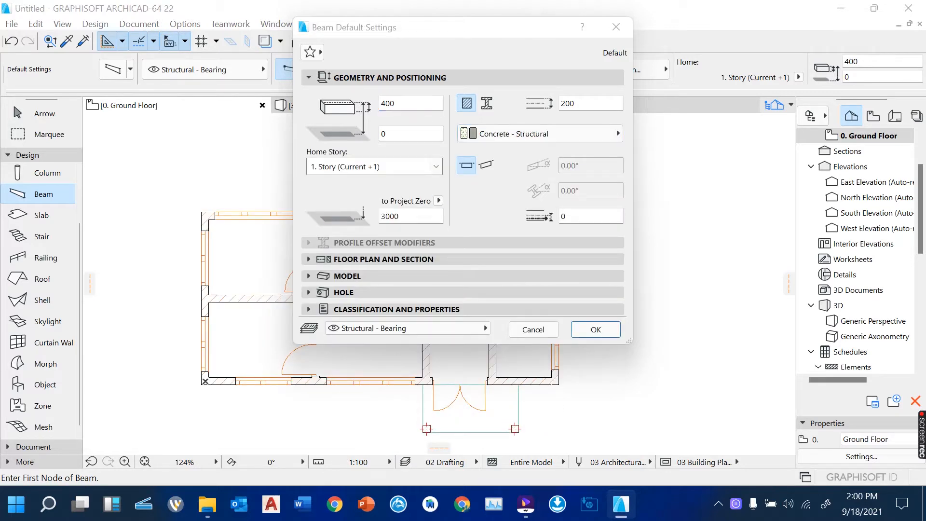
click(411, 103)
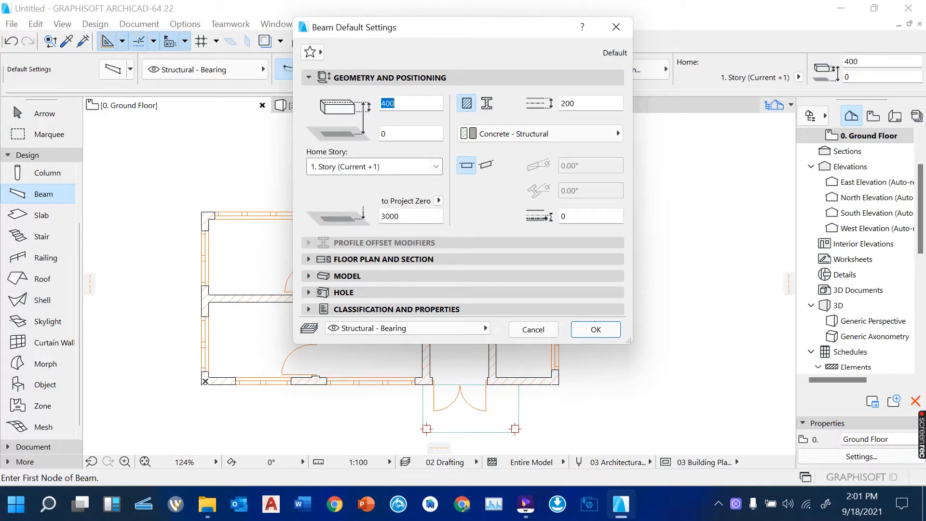
click(395, 103)
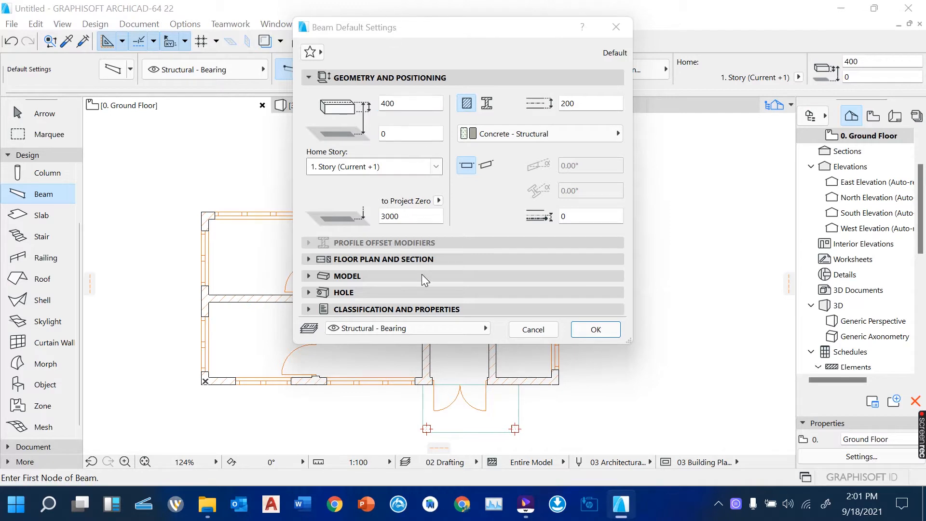
Override all five default beam surfaces with Stucco - Yellow Rough, link them together and accept the settings
click(309, 275)
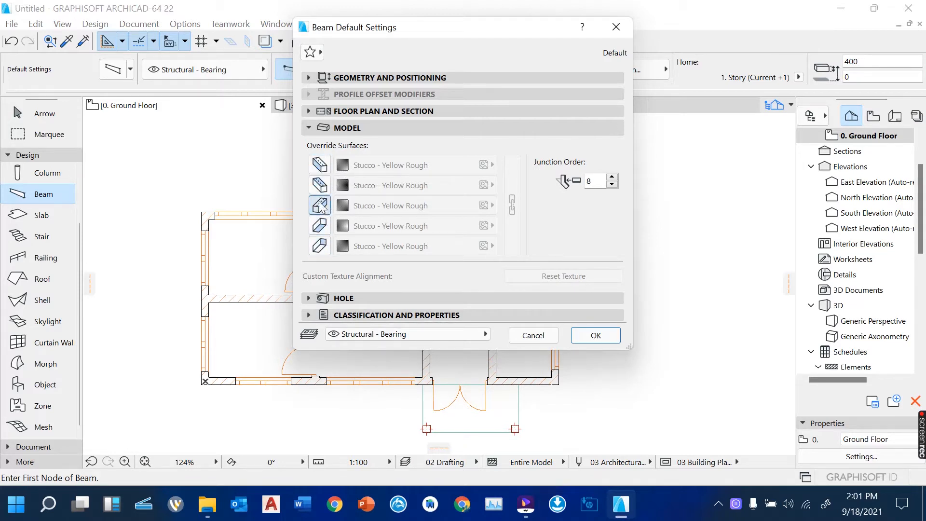
click(321, 171)
click(408, 169)
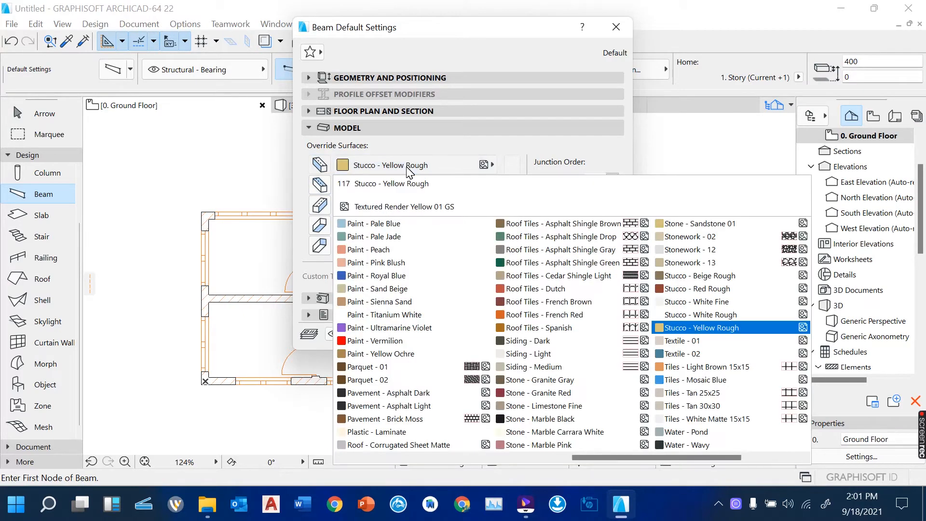
click(407, 170)
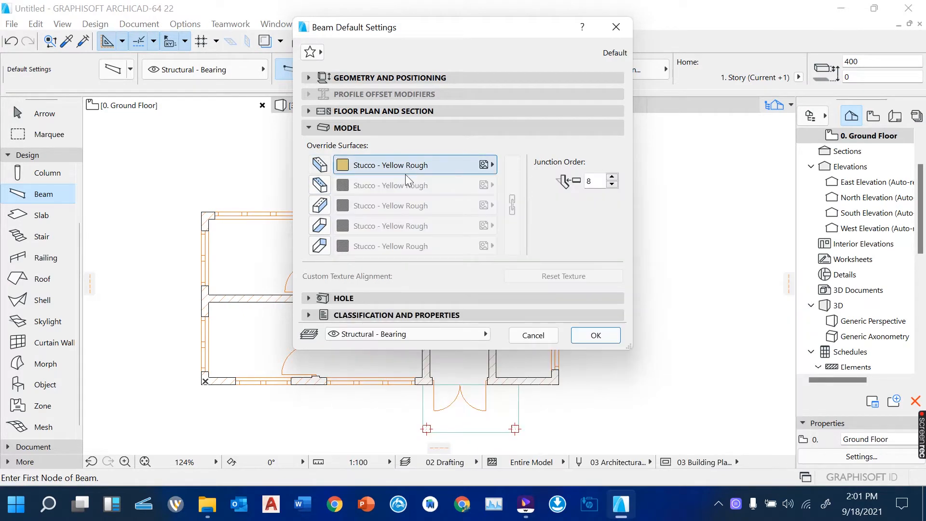
click(319, 185)
click(319, 205)
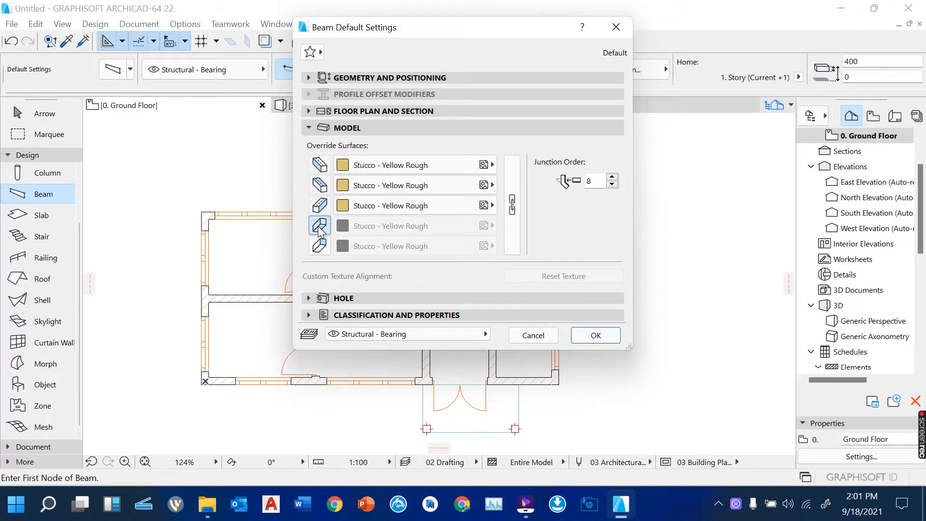
click(319, 226)
click(319, 246)
click(512, 205)
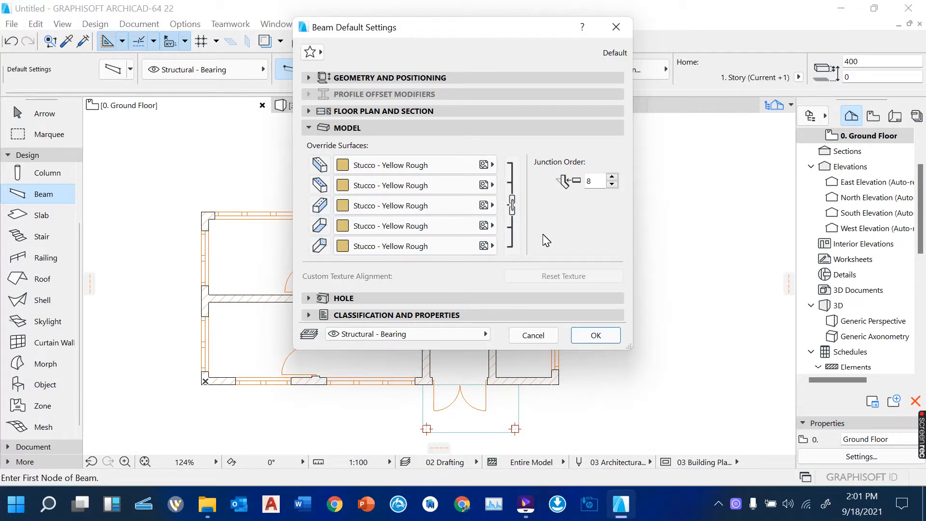
click(596, 333)
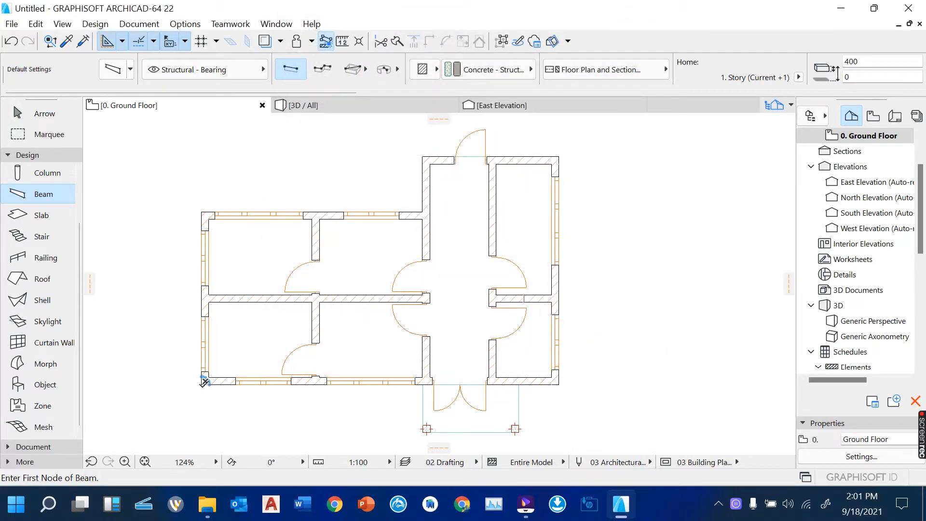
Draw a 4500 beam along the west exterior wall's centreline, from the southwest corner to the northwest corner
scroll(204, 381, up, 2)
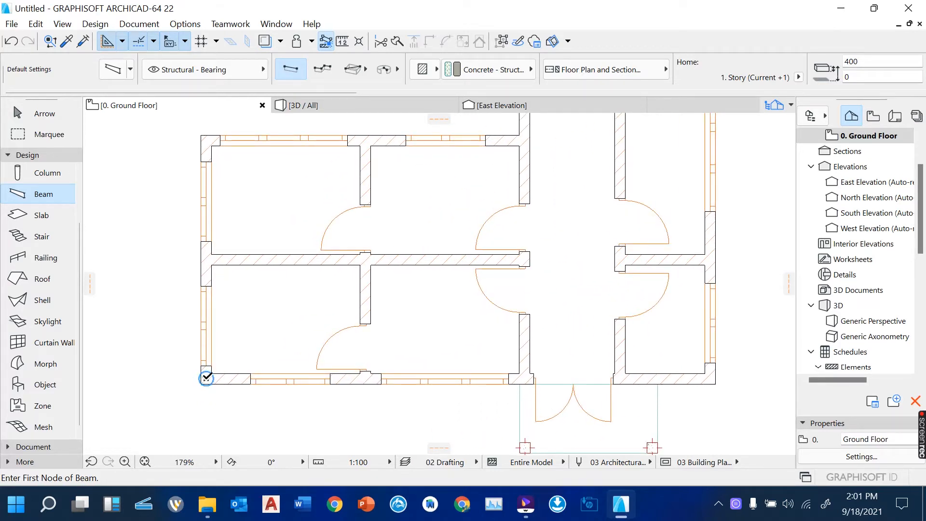
click(206, 378)
scroll(208, 372, down, 1)
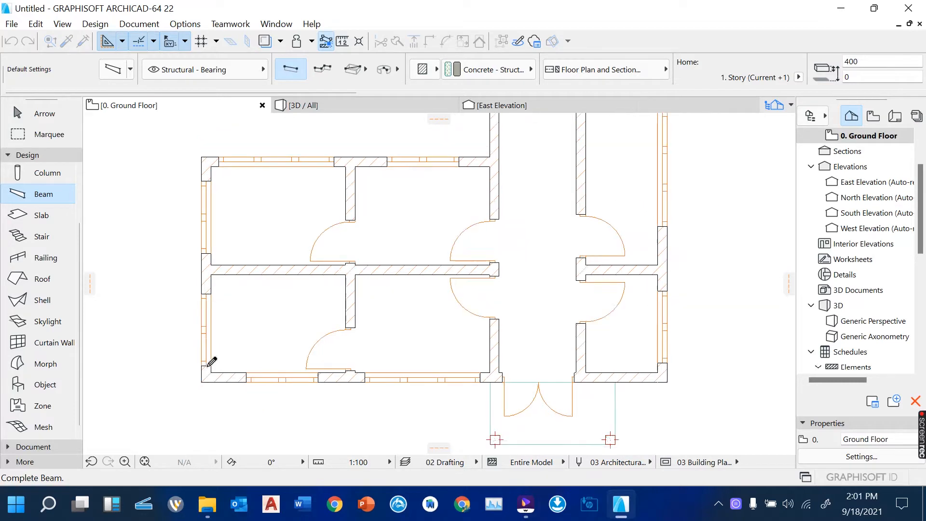
scroll(210, 175, up, 2)
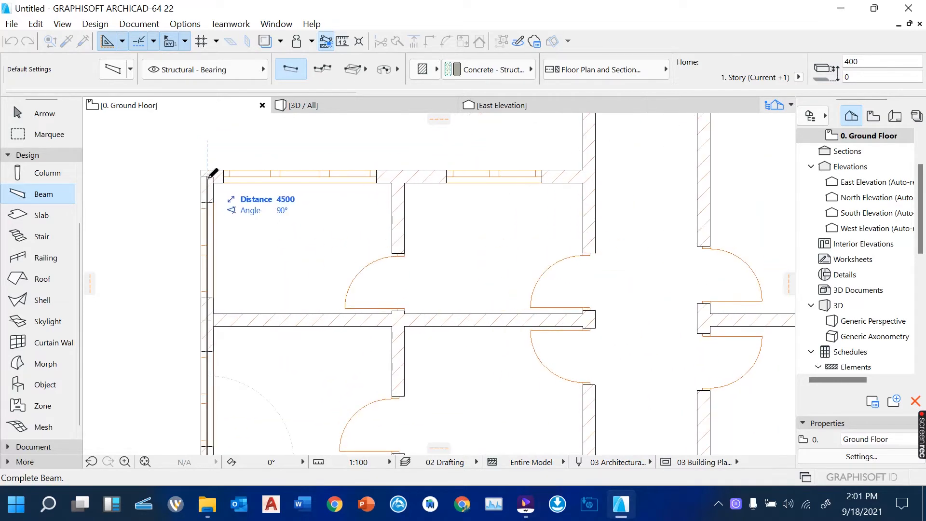
click(210, 175)
click(210, 175)
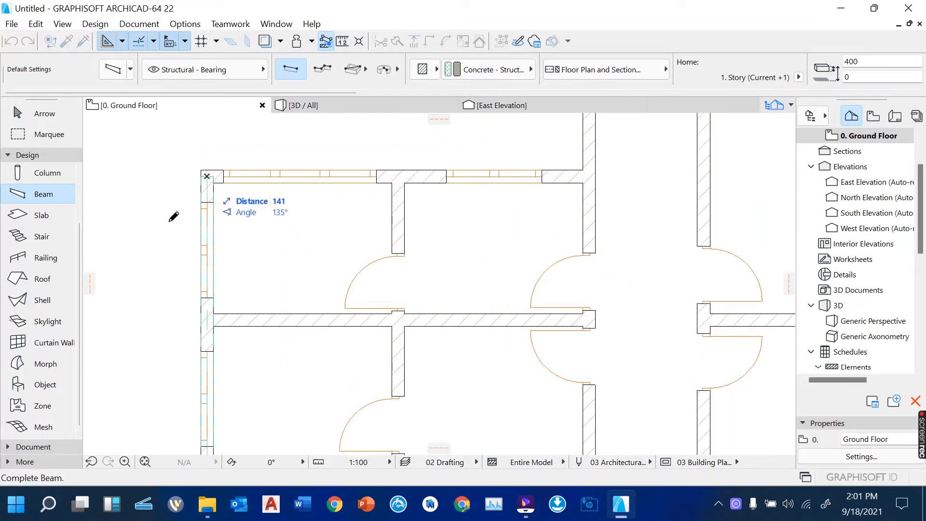
Draw a beam along the north wall of the west wing, from the northwest corner to the hallway wall
scroll(165, 240, down, 2)
scroll(389, 203, up, 2)
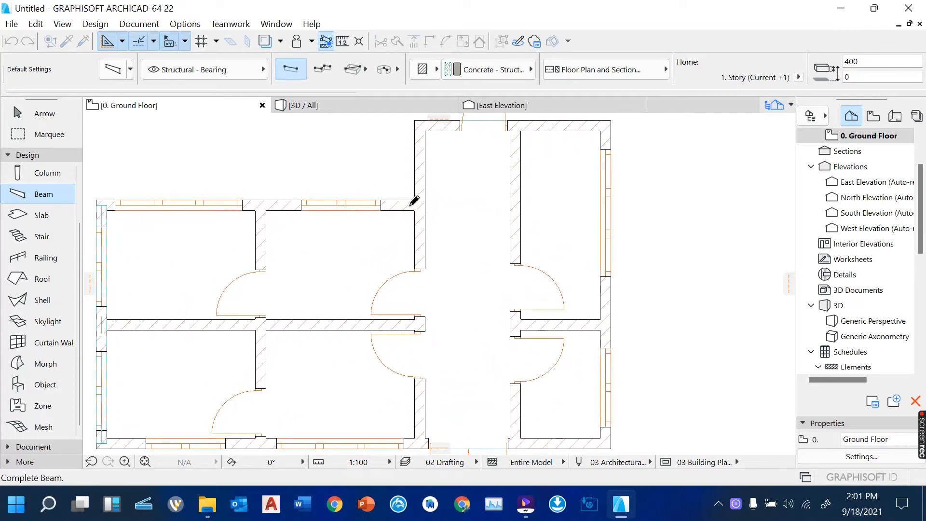
click(419, 201)
click(419, 201)
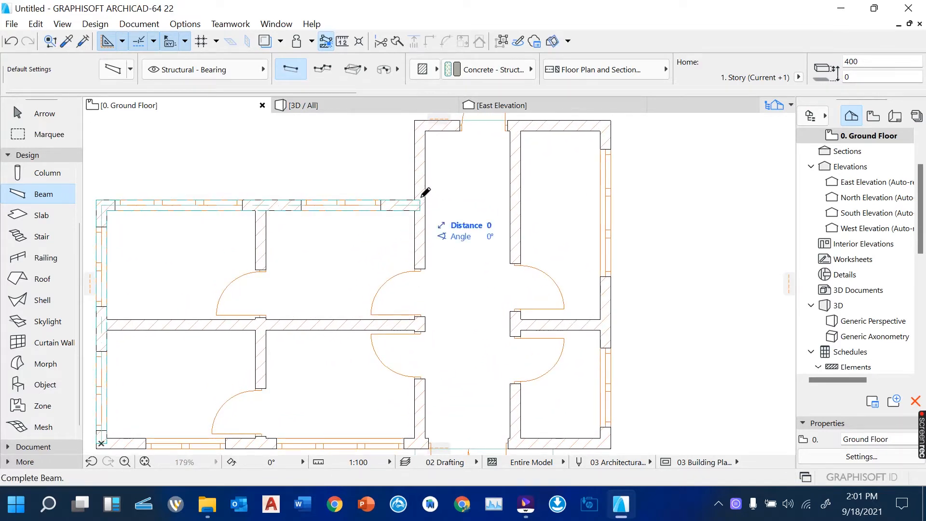
Continue with a 1500 beam north along the hallway's west wall and a 3500 beam along the north wall to the northeast corner
scroll(422, 140, up, 3)
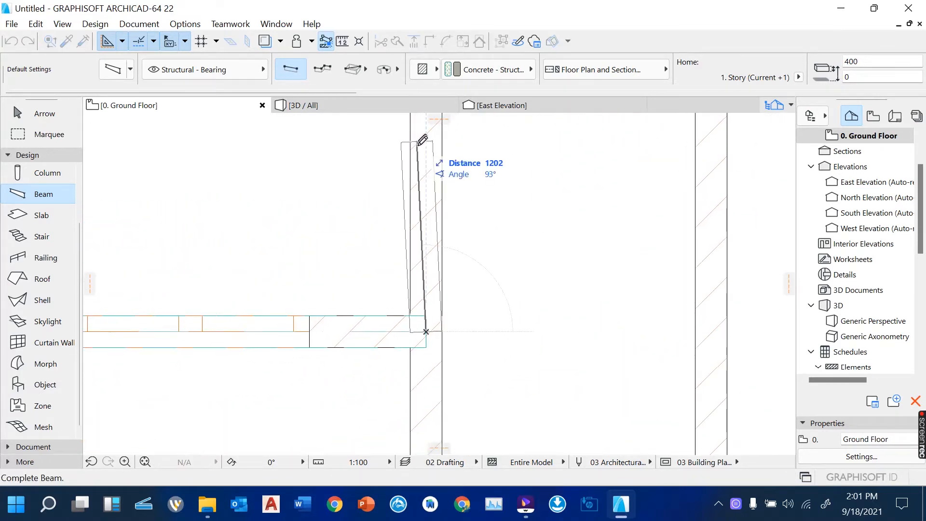
scroll(414, 308, down, 2)
scroll(427, 195, up, 2)
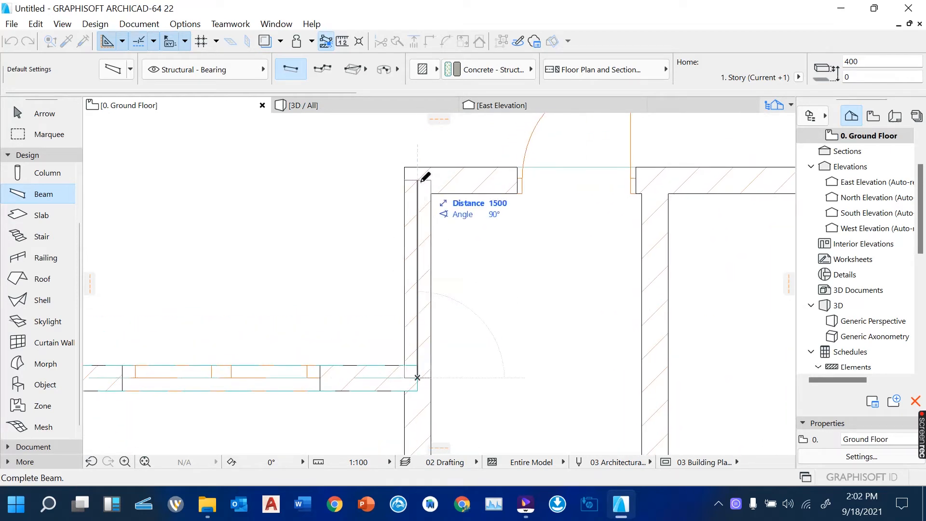
click(418, 180)
click(418, 180)
scroll(288, 235, down, 4)
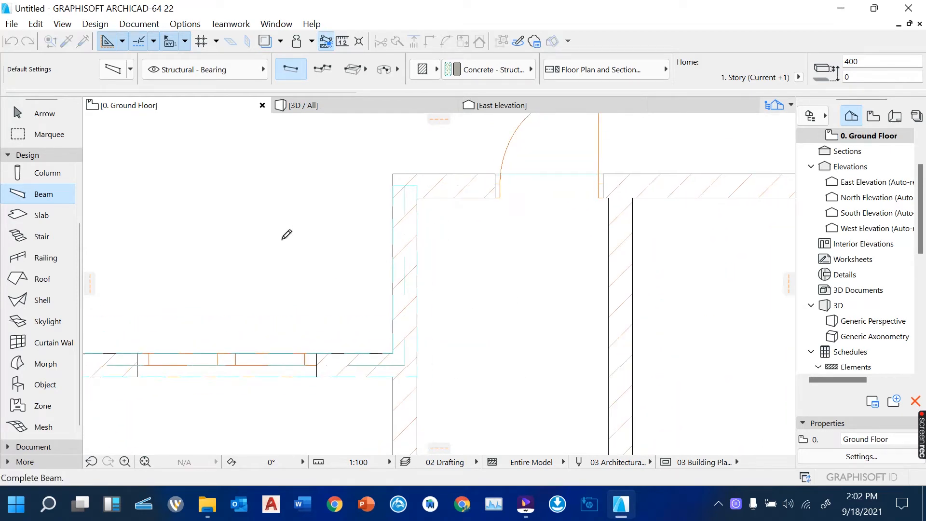
scroll(557, 213, up, 3)
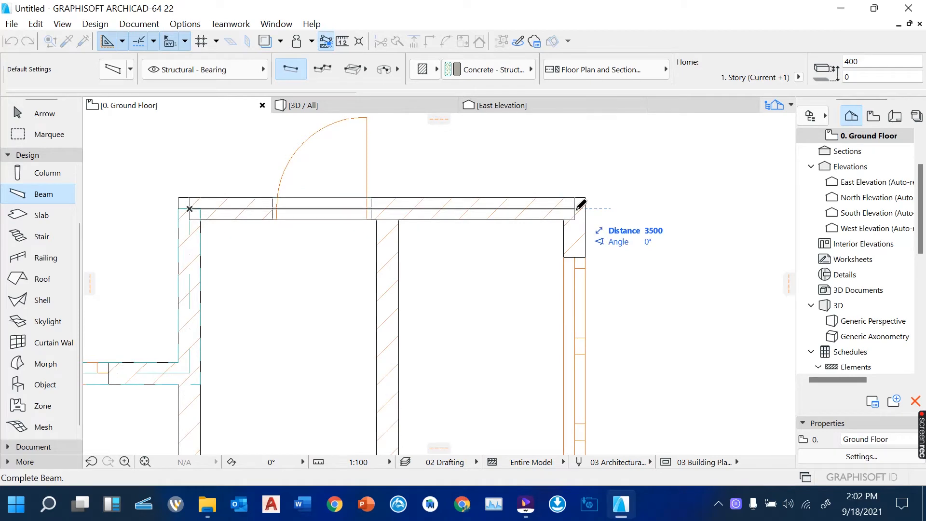
click(581, 205)
click(559, 189)
Close the beam perimeter with a 6000 beam down the east wall and a 9500 beam along the south wall to the southwest corner
scroll(558, 188, down, 4)
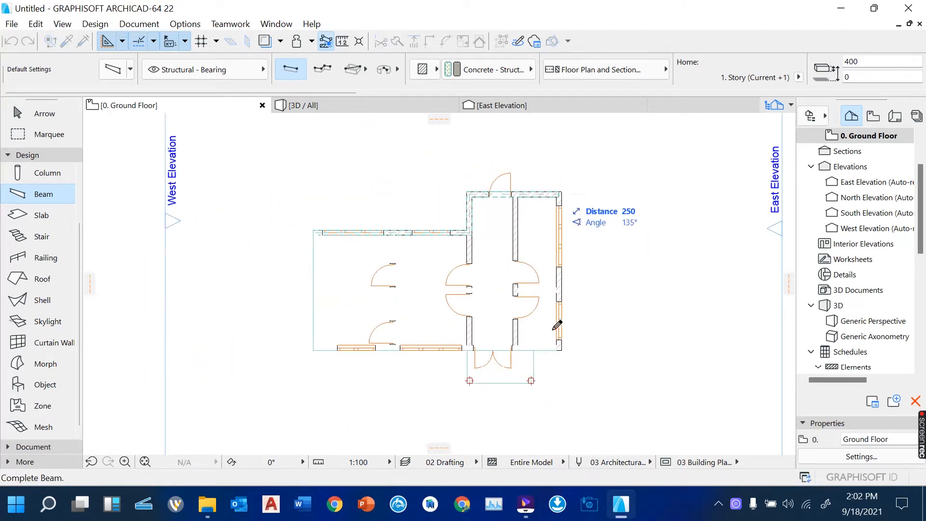
scroll(557, 325, up, 5)
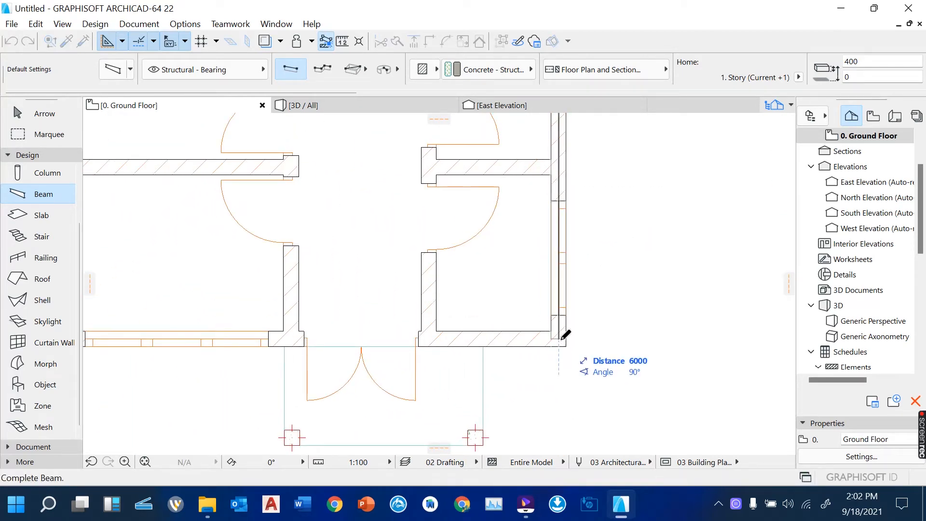
click(561, 339)
scroll(598, 340, down, 3)
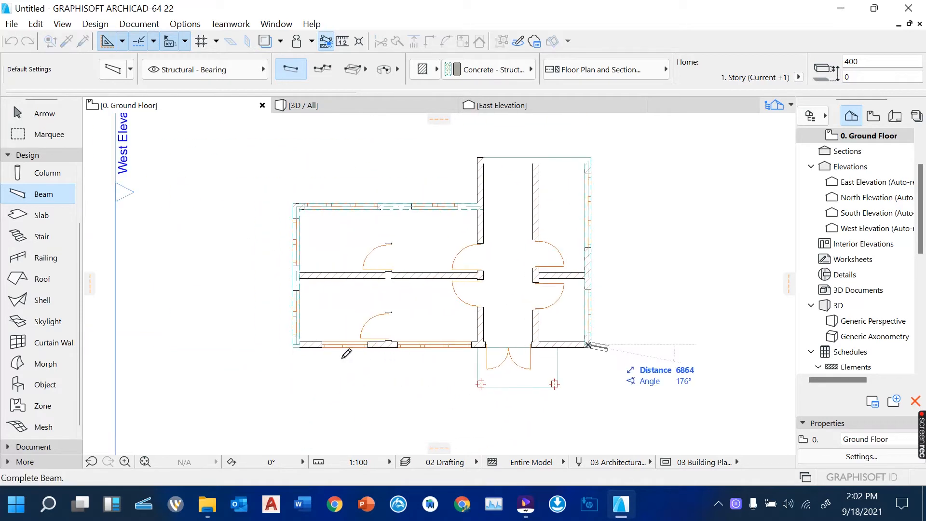
scroll(306, 343, up, 5)
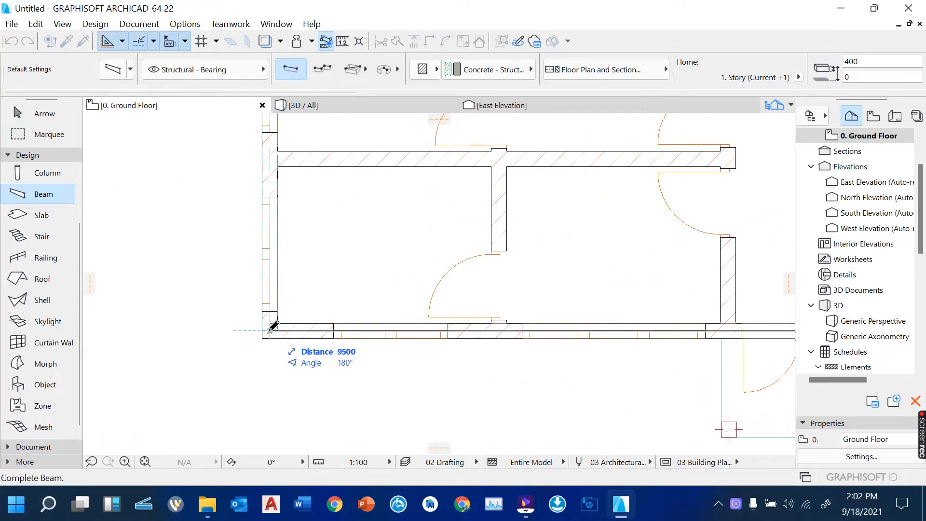
click(271, 328)
scroll(327, 365, down, 5)
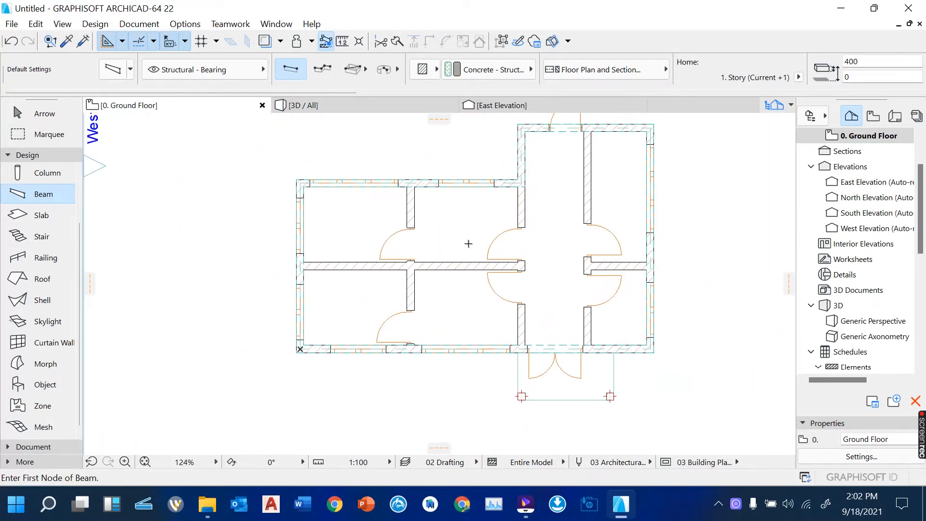
Draw a beam along the hallway's west wall, from the west wing's north wall down to the south exterior wall
scroll(511, 209, up, 3)
click(527, 168)
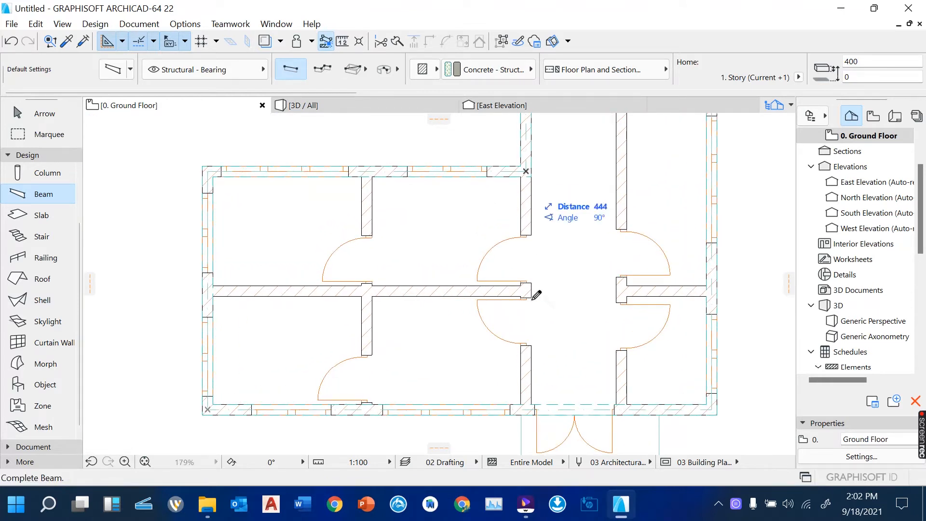
click(531, 406)
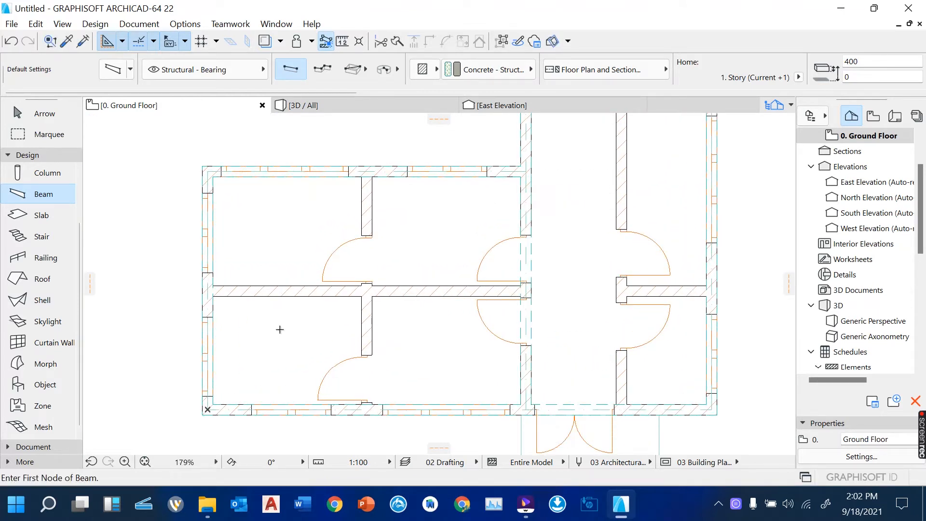
Draw a beam along the central east-west partition wall, from the west exterior wall across the hallway to the east exterior wall
click(208, 290)
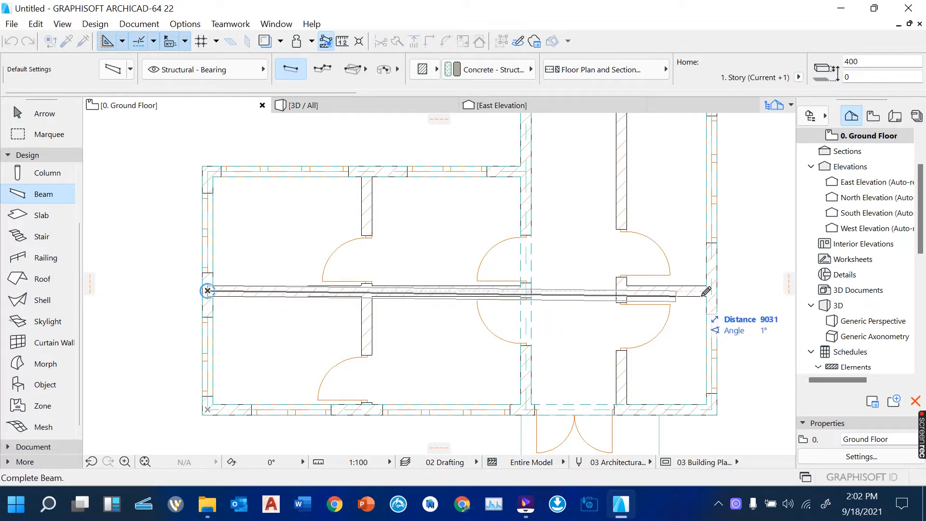
click(717, 285)
scroll(627, 328, down, 3)
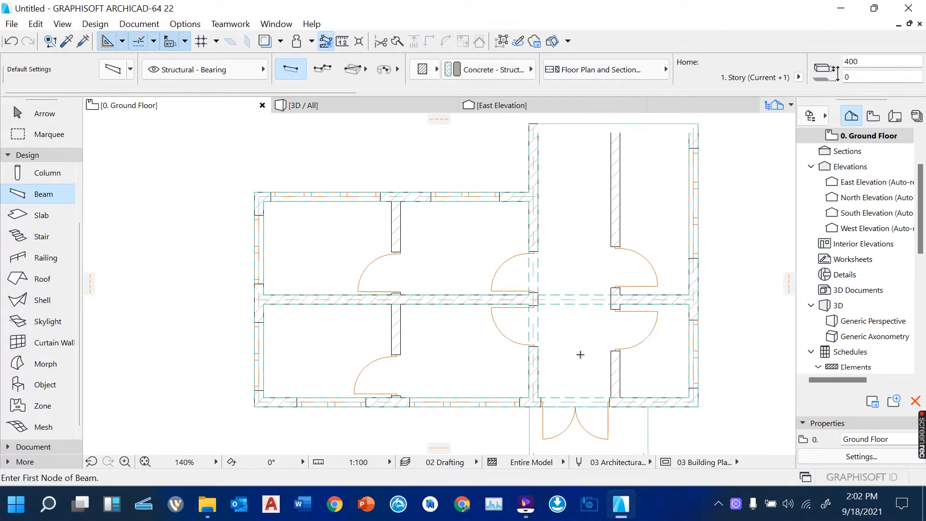
Draw a beam along the hallway's east wall, from the north exterior wall down to the south exterior wall
scroll(617, 229, up, 4)
scroll(619, 227, up, 1)
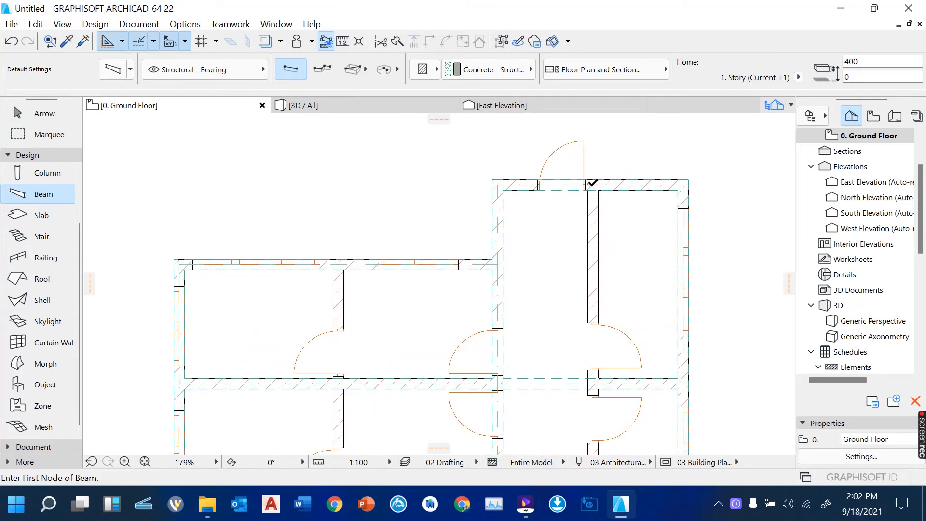
click(592, 183)
scroll(603, 234, down, 4)
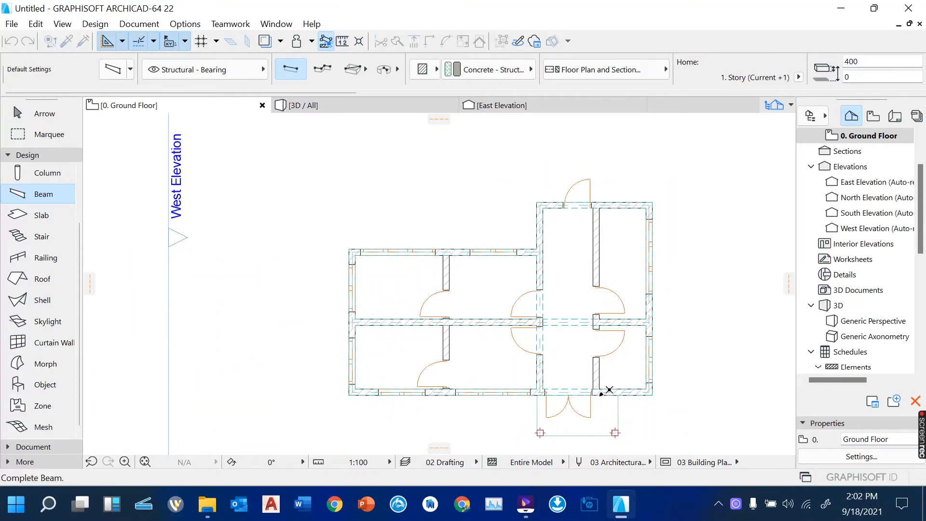
scroll(607, 390, up, 3)
click(594, 389)
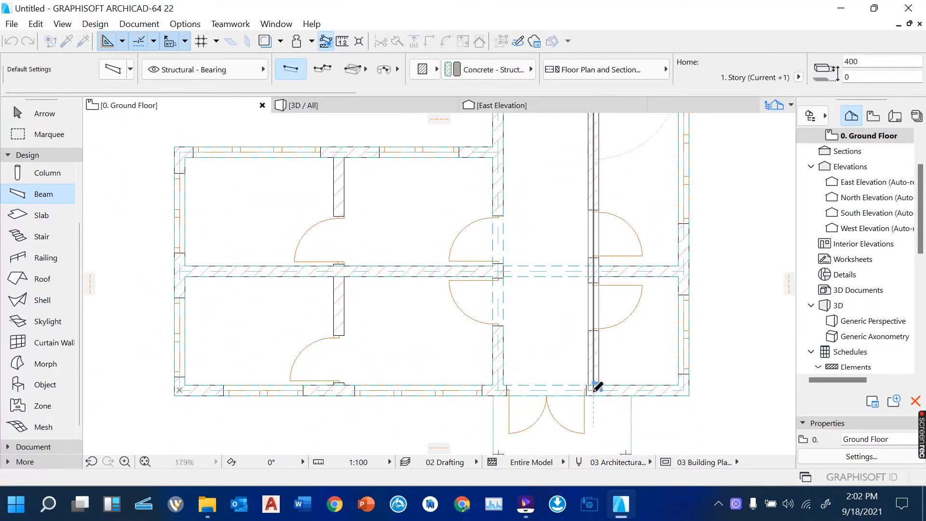
scroll(539, 343, down, 3)
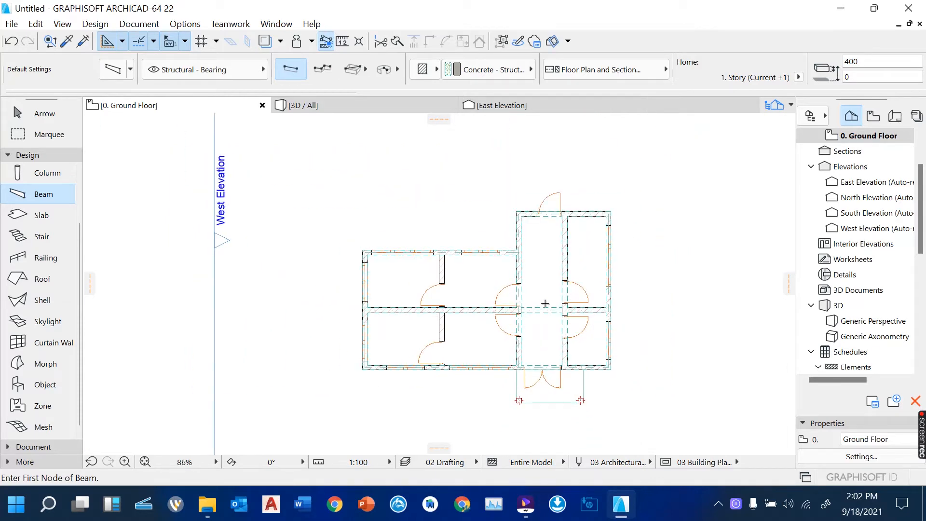
scroll(544, 303, up, 2)
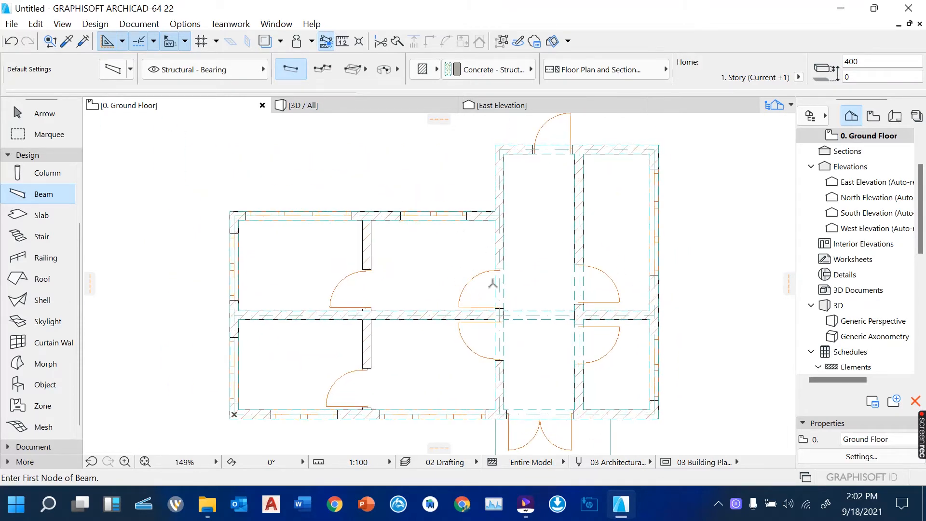
scroll(492, 284, up, 5)
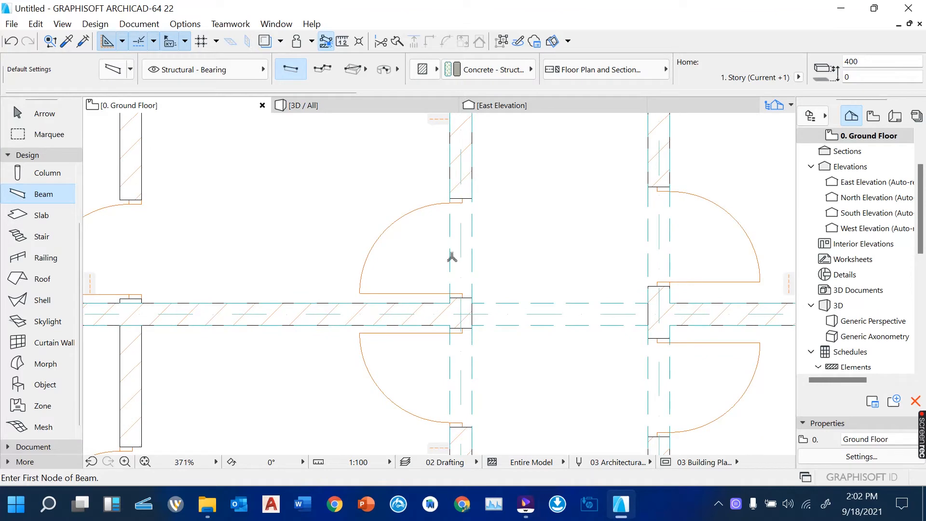
scroll(452, 257, down, 7)
scroll(456, 255, up, 5)
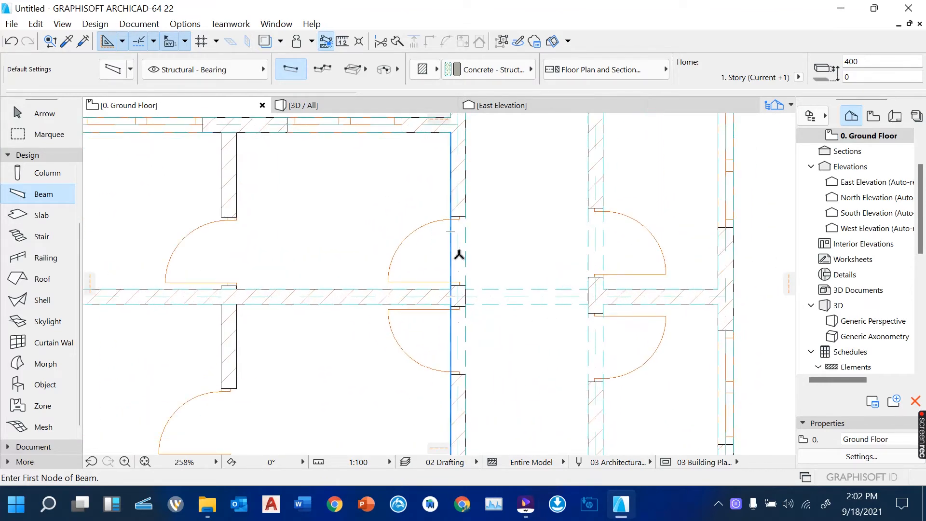
scroll(459, 255, down, 4)
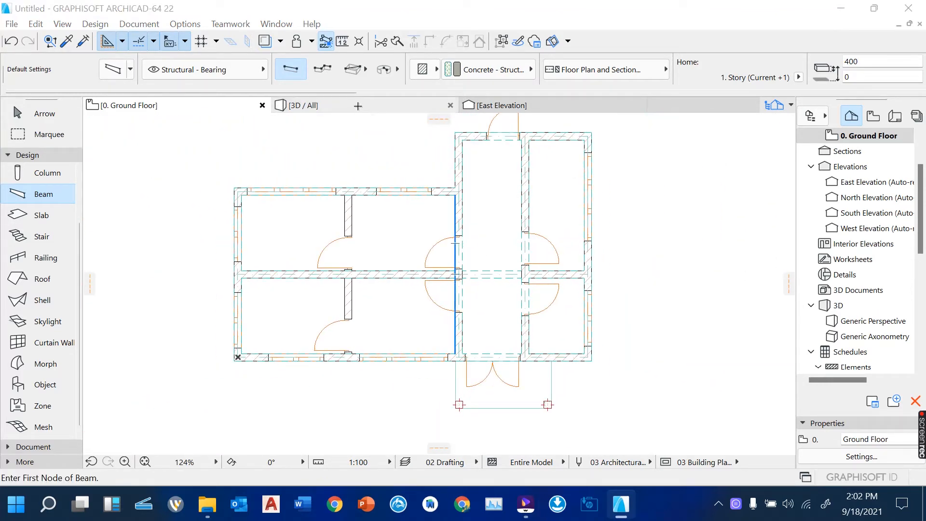
Open the generic perspective 3D view and examine the beams on top of the walls from several angles
double_click(880, 324)
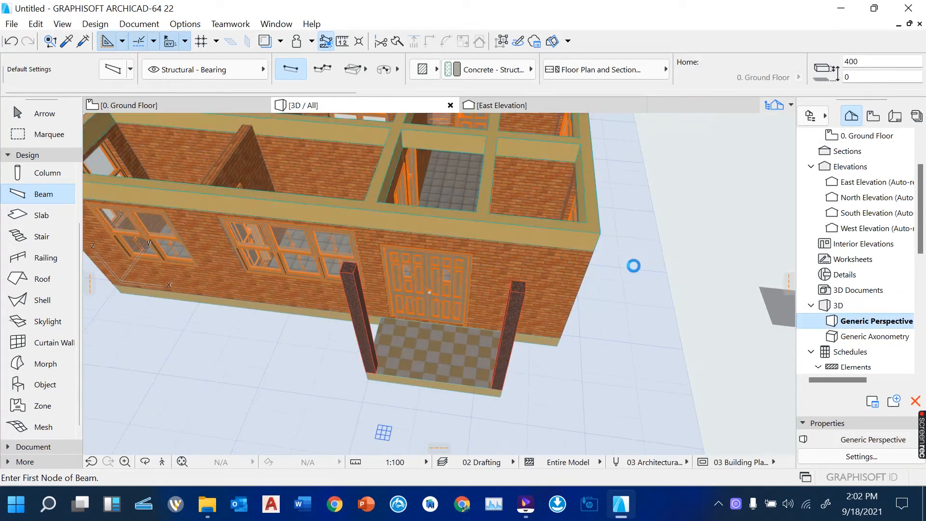
scroll(487, 143, up, 2)
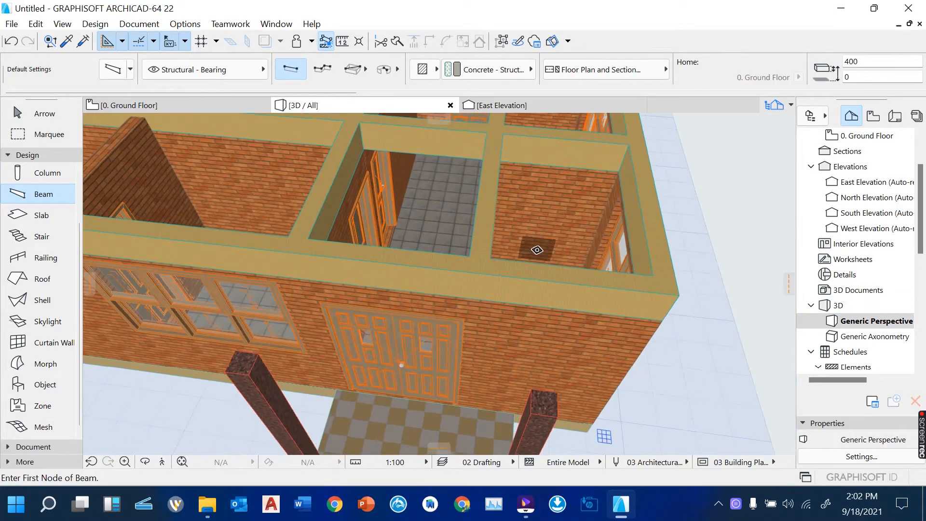
scroll(537, 249, up, 1)
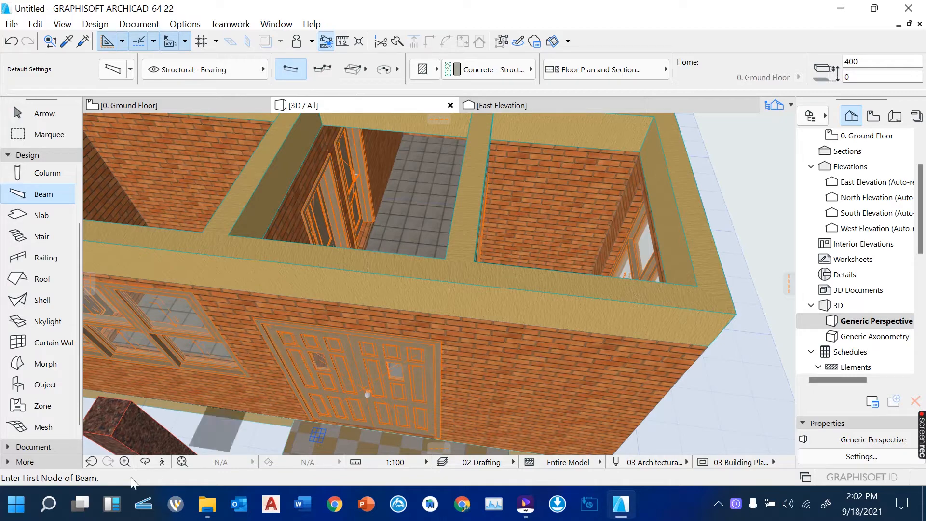
click(145, 461)
drag(436, 279, 383, 249)
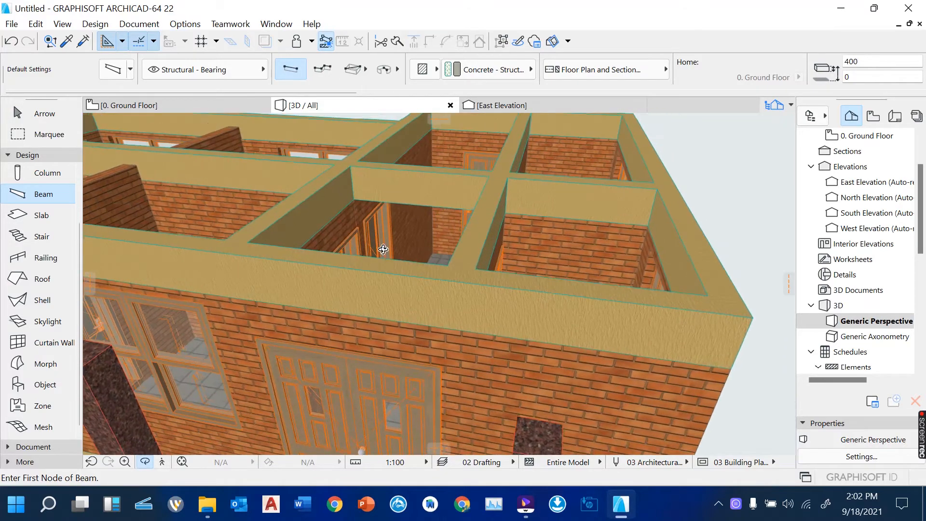
scroll(308, 221, down, 10)
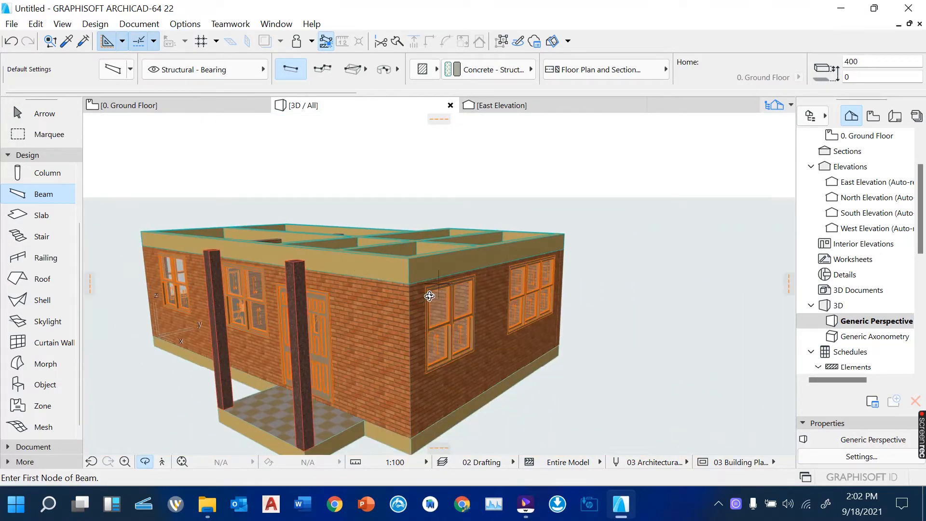
scroll(429, 296, up, 2)
drag(423, 294, 534, 333)
scroll(597, 333, down, 3)
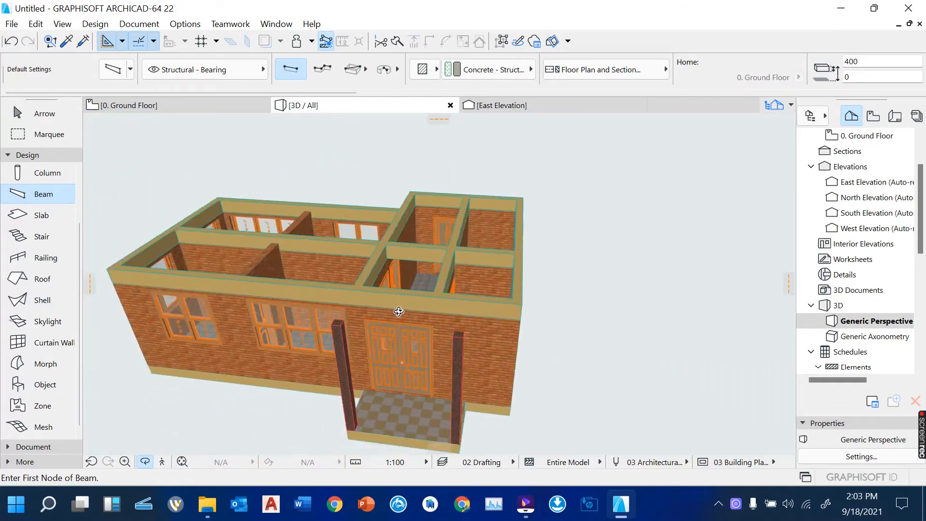
scroll(227, 286, up, 5)
drag(309, 297, 341, 337)
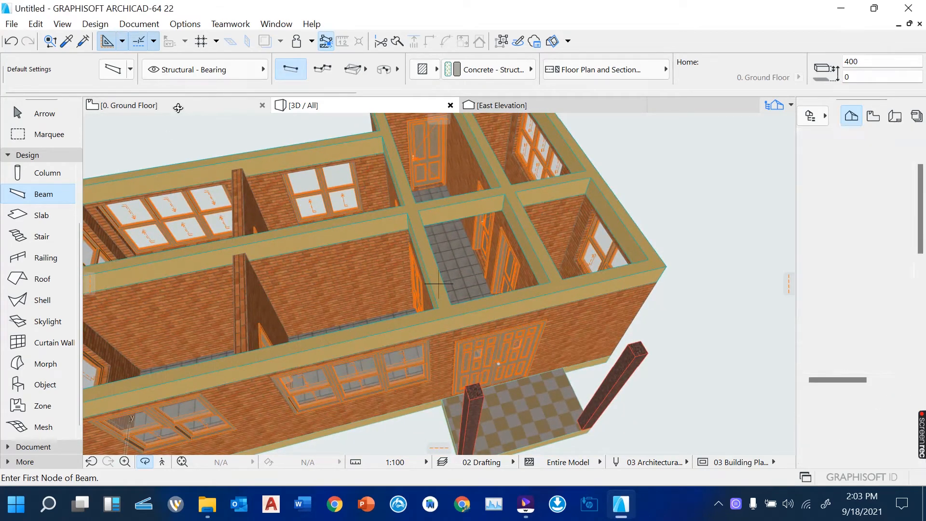
Return to the ground floor plan and draw a beam along the west wing's north-south partition, from its north wall to the south exterior wall
click(854, 135)
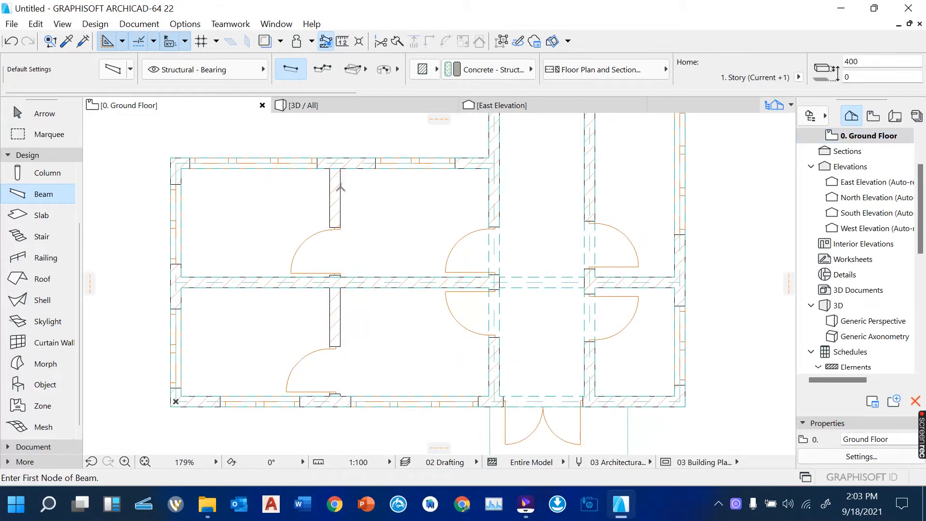
scroll(334, 181, up, 3)
click(334, 152)
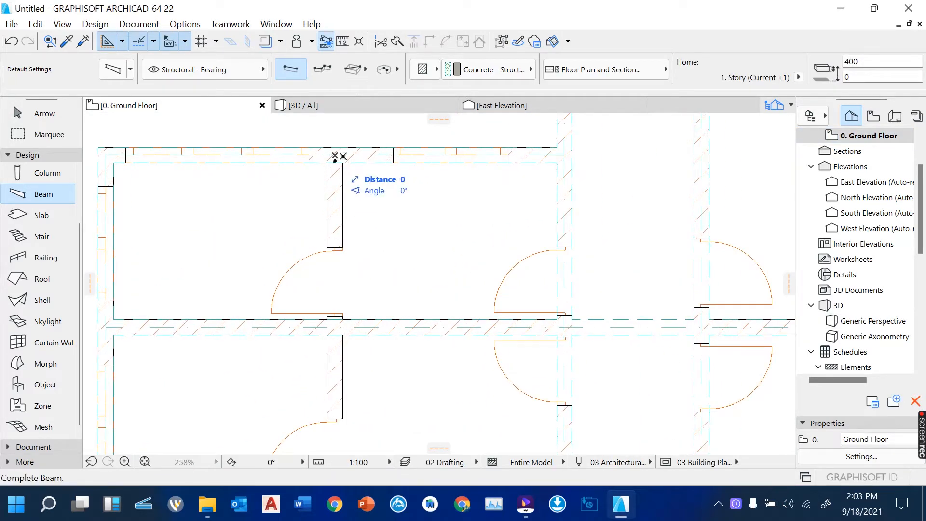
scroll(349, 214, down, 4)
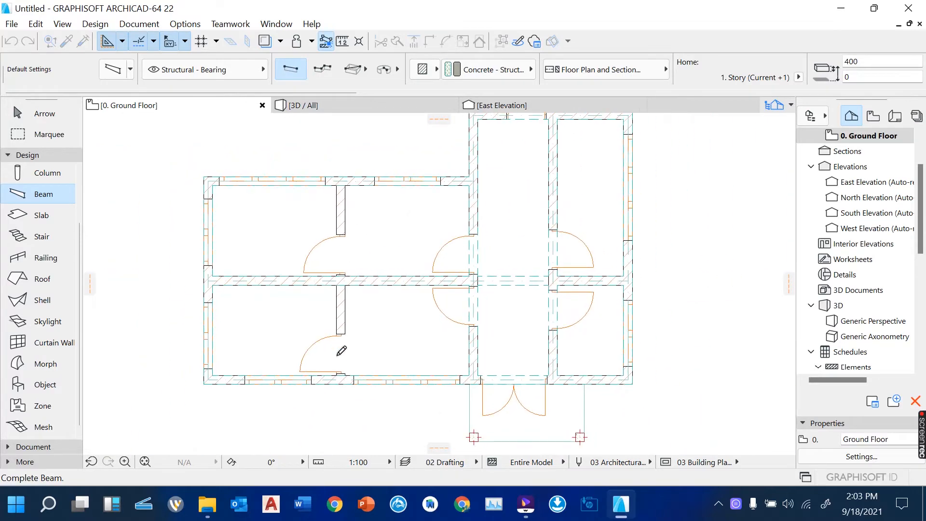
scroll(342, 381, up, 4)
click(342, 385)
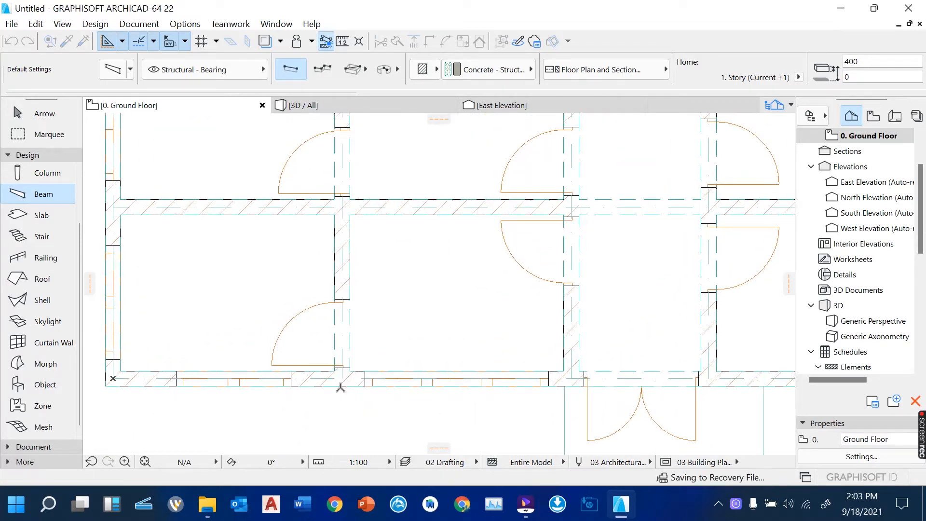
scroll(340, 316, down, 4)
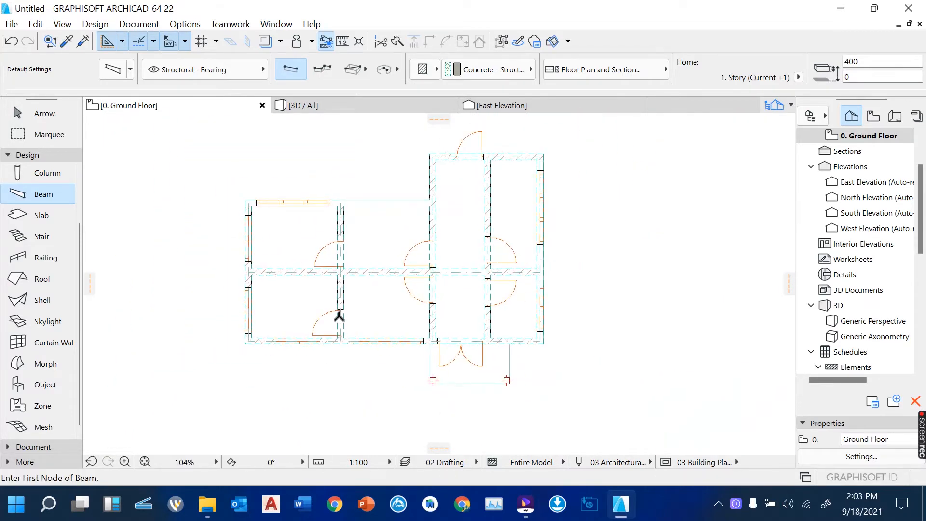
Draw a beam in line with the west wing's north wall, from the hallway's west wall across to the east exterior wall
scroll(383, 179, up, 2)
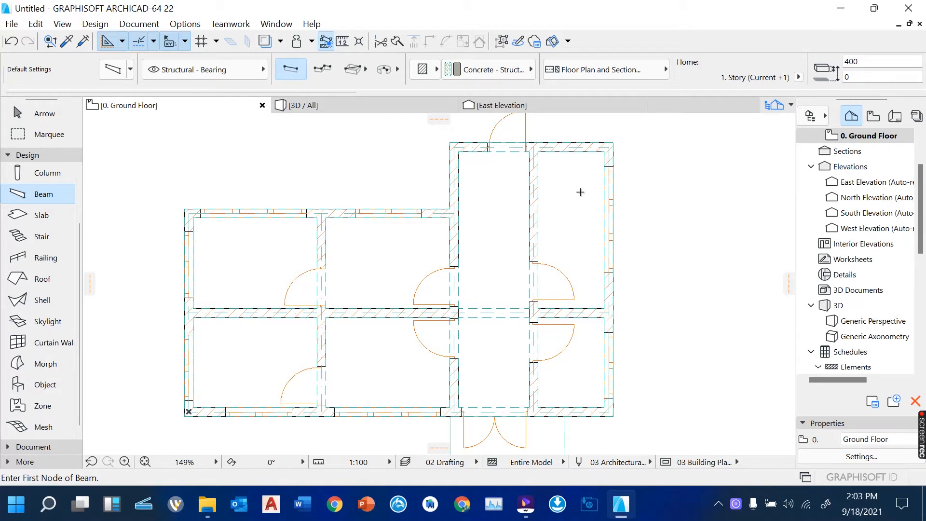
scroll(582, 192, up, 2)
scroll(443, 222, up, 2)
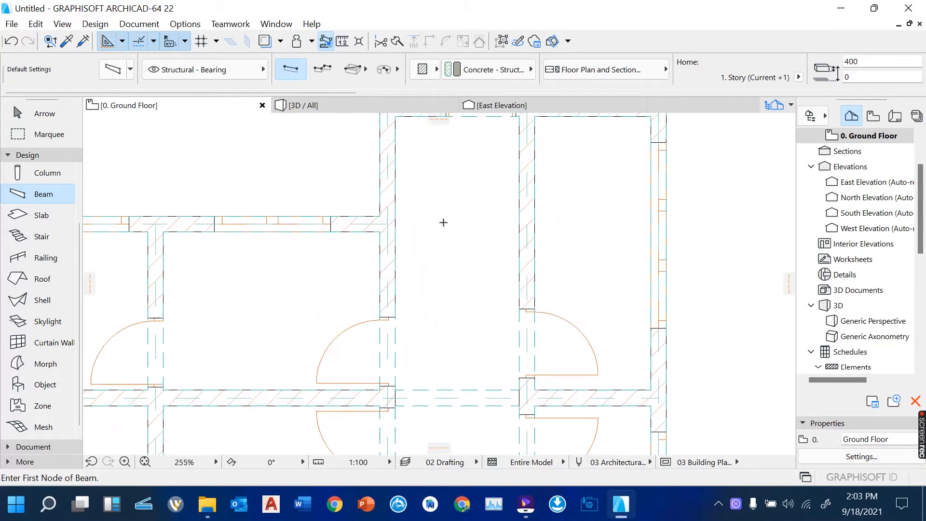
click(377, 225)
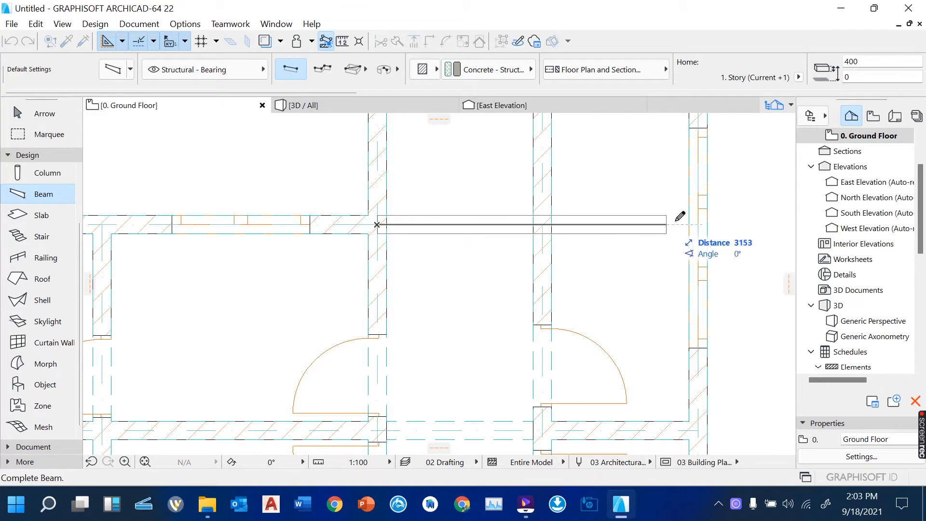
click(690, 224)
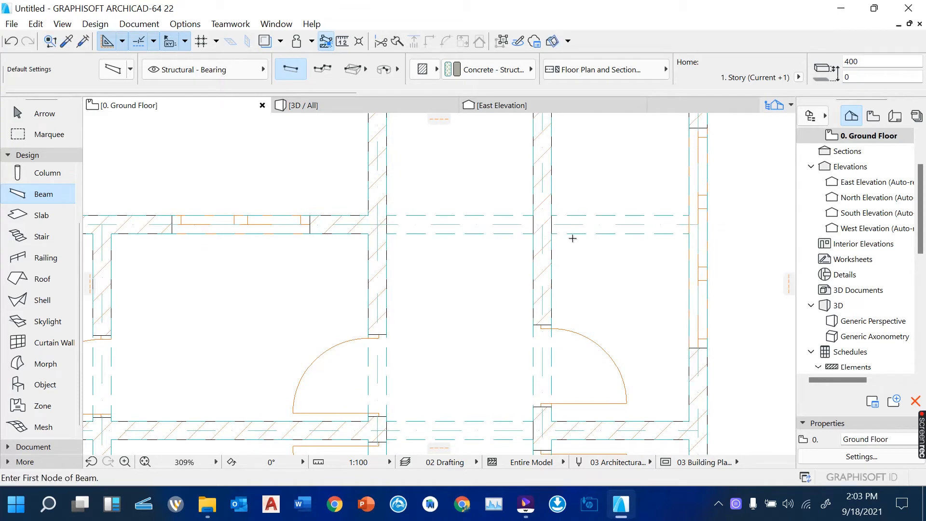
scroll(609, 196, up, 3)
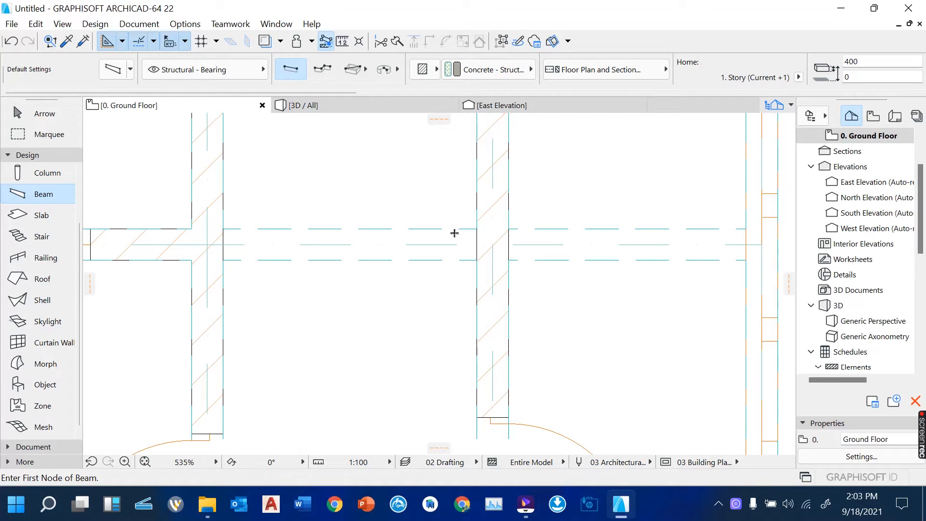
Open the generic perspective 3D view and examine the added partition beam and the cross beam over the hallway
double_click(868, 321)
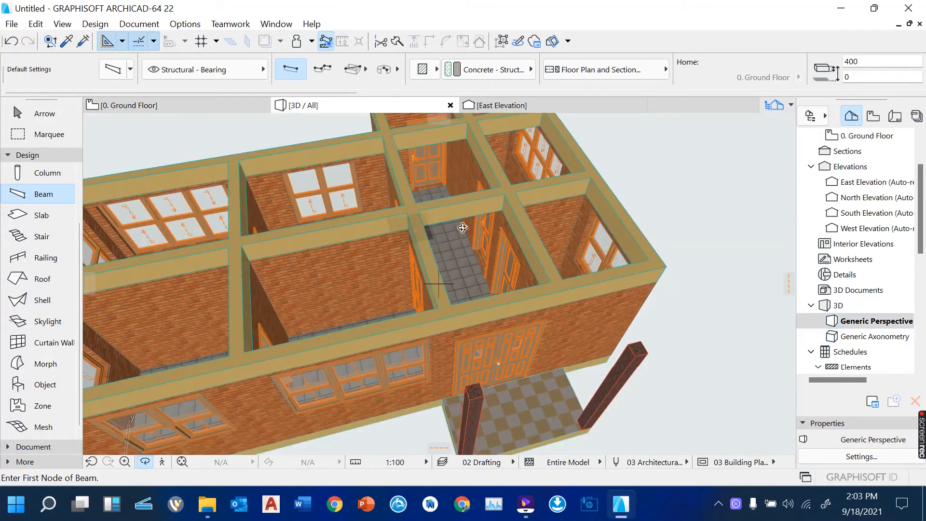
shift+middle_drag(530, 202, 522, 255)
scroll(439, 208, up, 4)
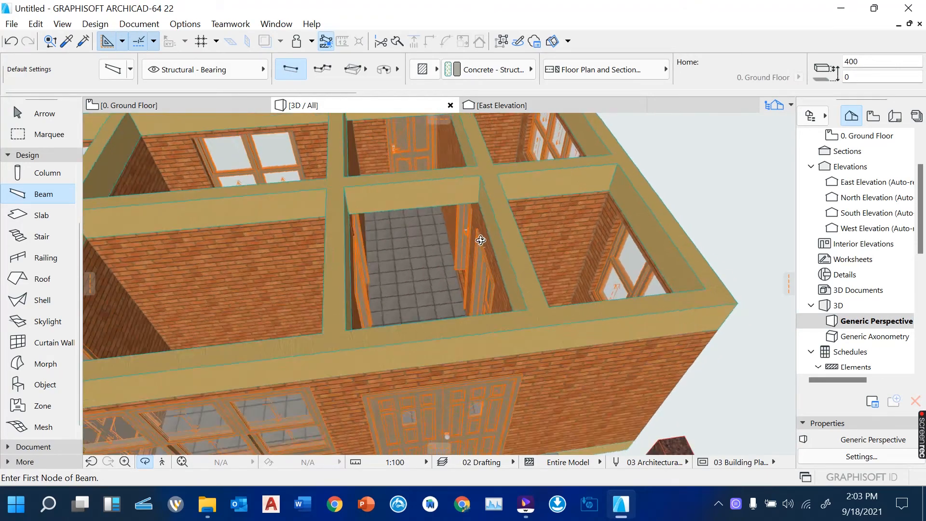
shift+middle_drag(439, 208, 245, 271)
shift+middle_drag(335, 265, 414, 347)
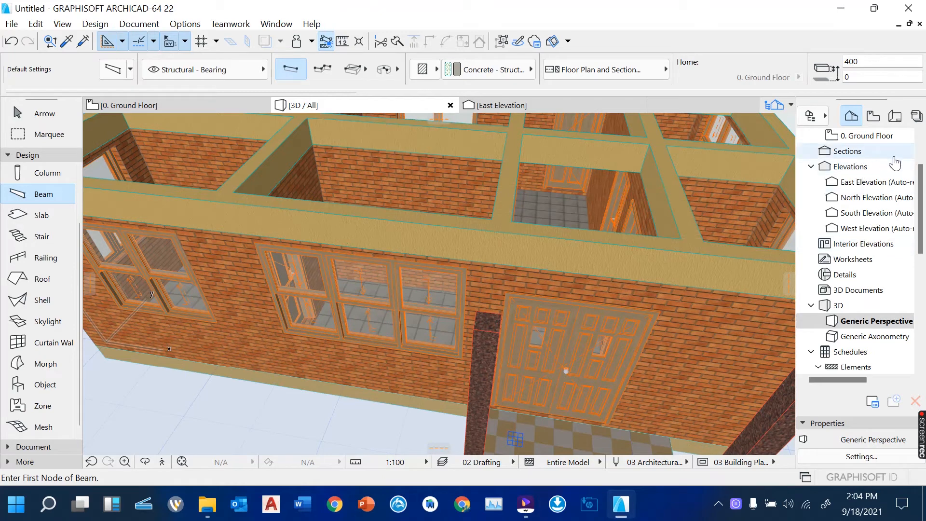
Return to the ground floor plan and review the complete beam layout
double_click(872, 137)
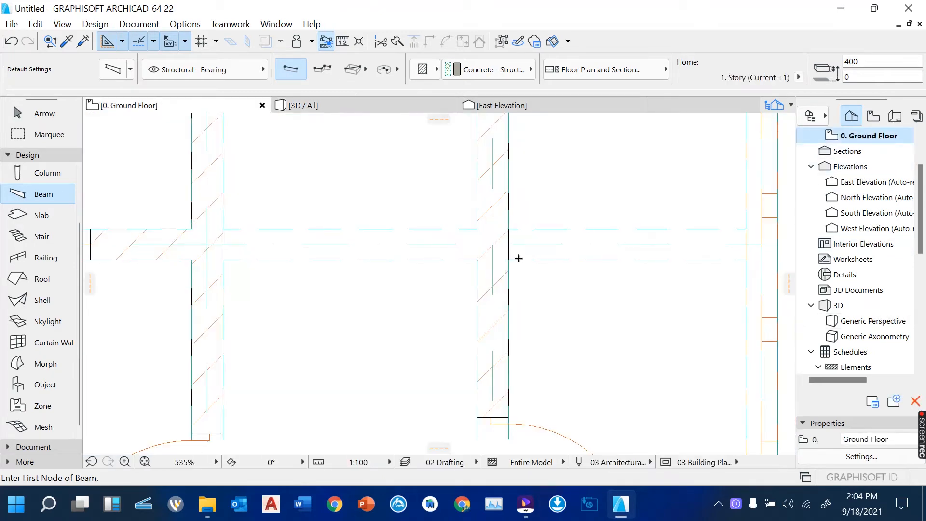
scroll(477, 259, down, 6)
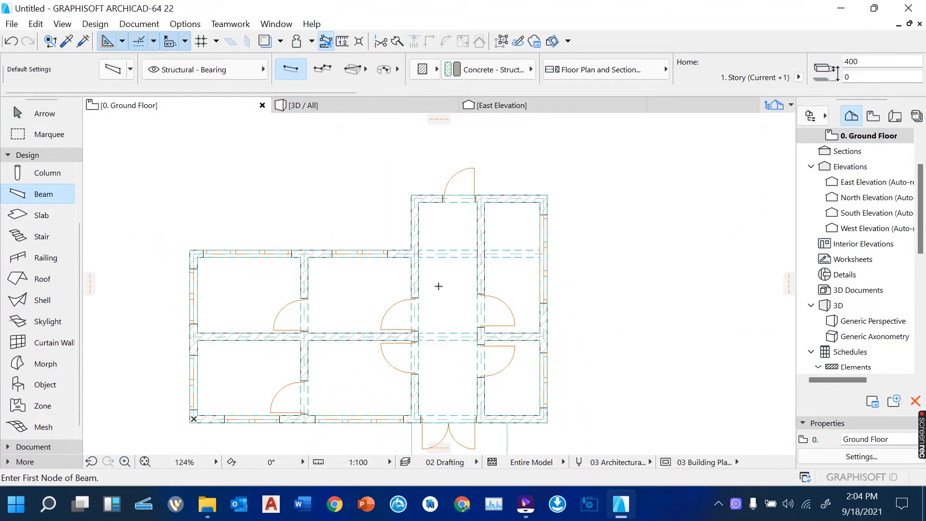
scroll(385, 321, up, 3)
scroll(473, 282, down, 3)
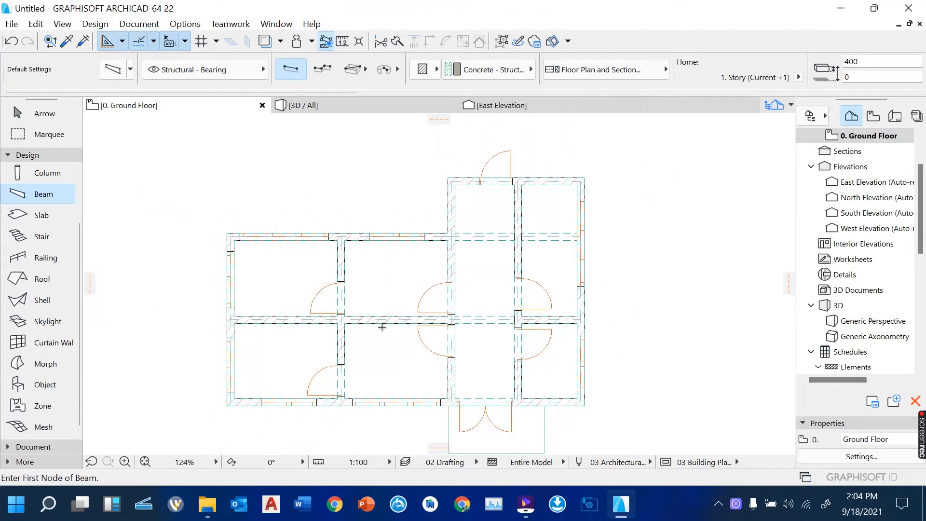
scroll(381, 325, up, 1)
scroll(388, 302, up, 1)
scroll(397, 262, down, 3)
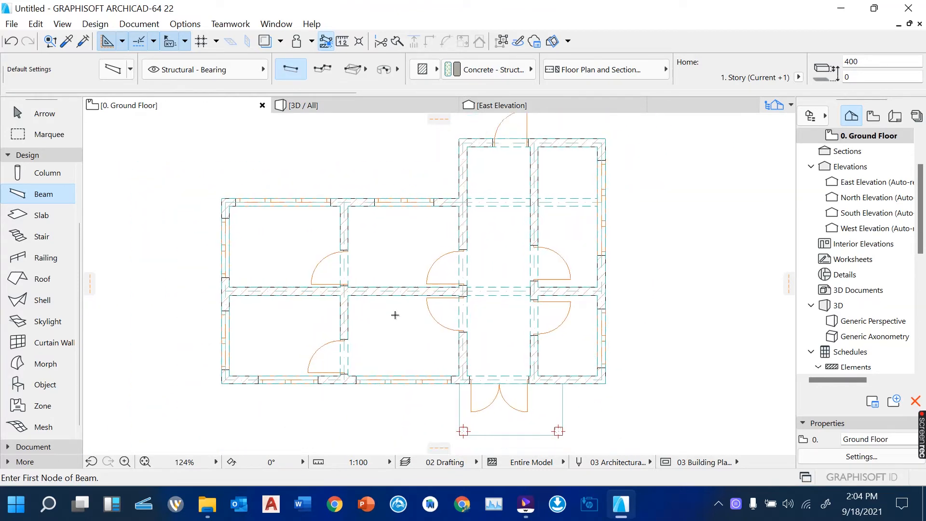
scroll(392, 313, up, 3)
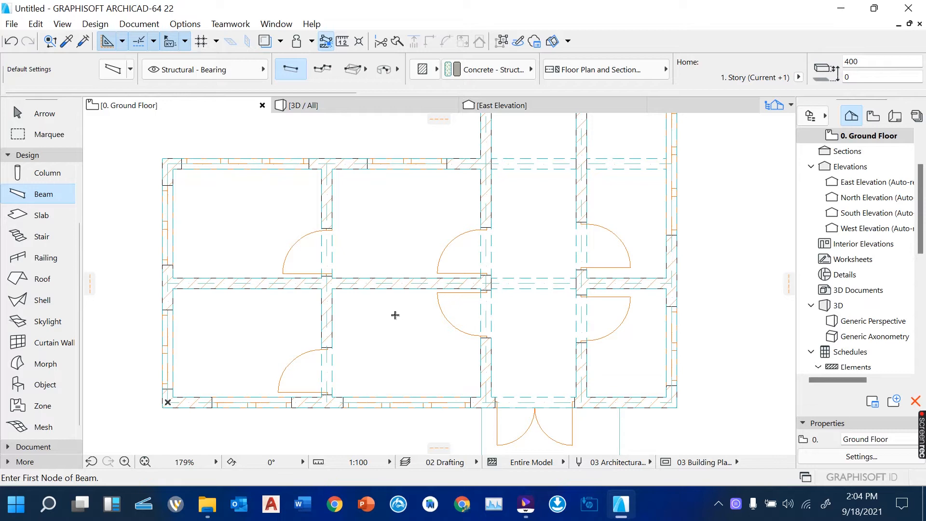
scroll(382, 250, down, 4)
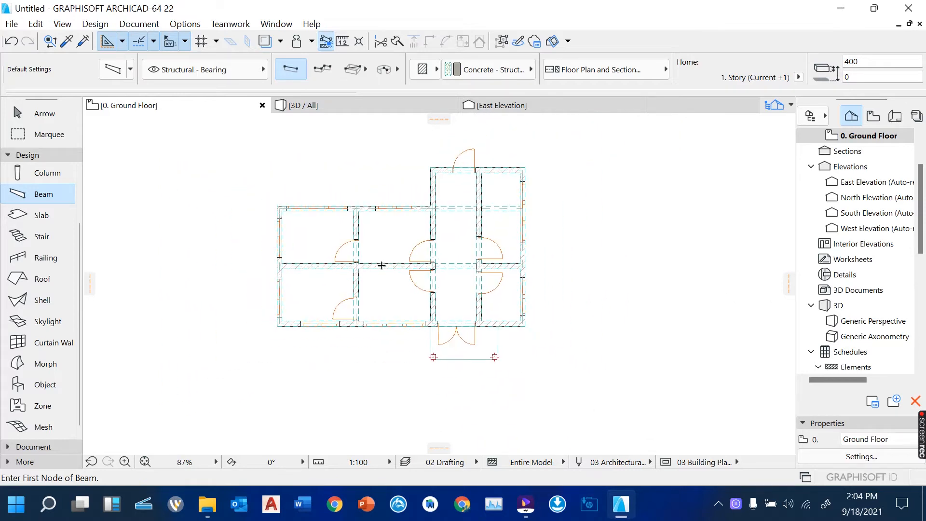
scroll(380, 264, up, 3)
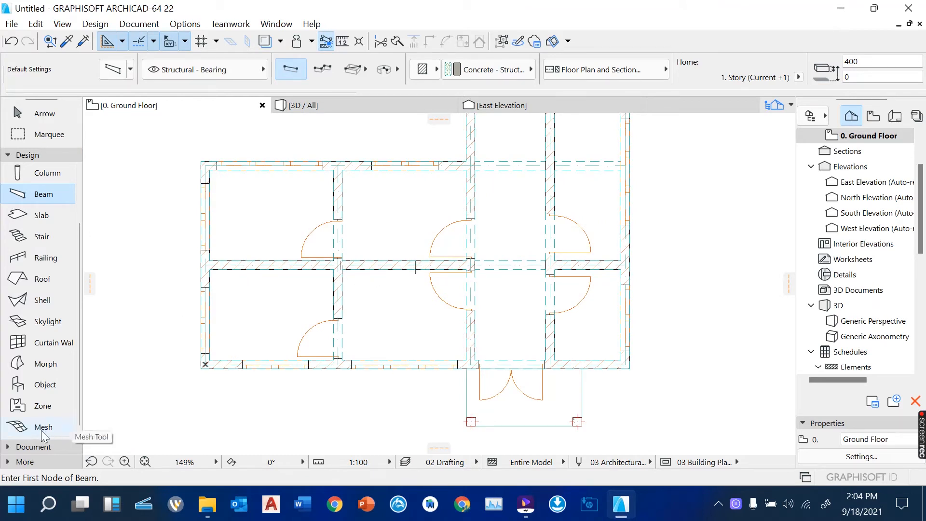
Start a text block with the Text tool and frame it inside the west wing's southwest room
click(13, 447)
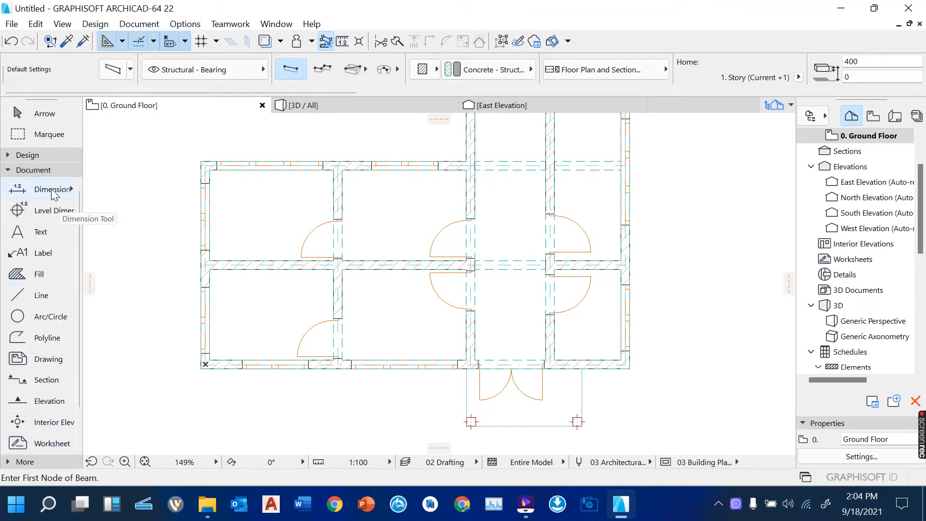
click(41, 235)
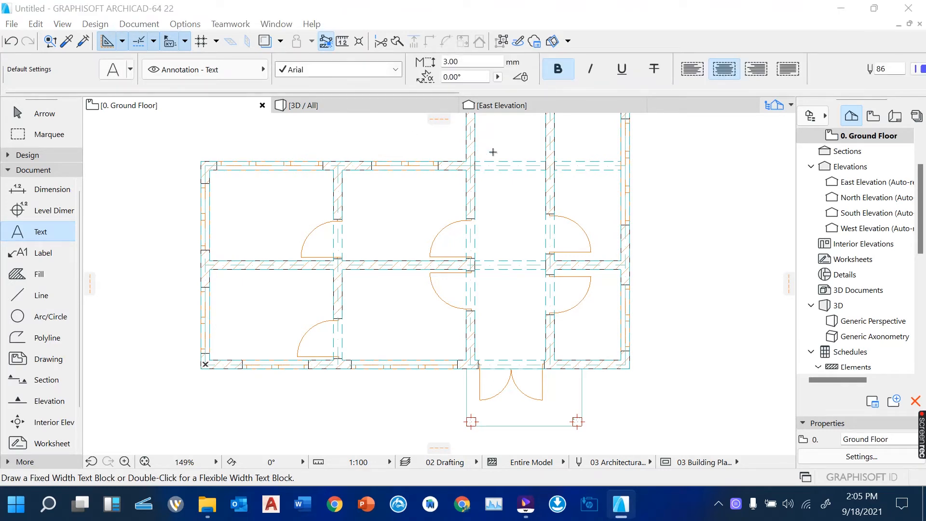
scroll(575, 225, down, 2)
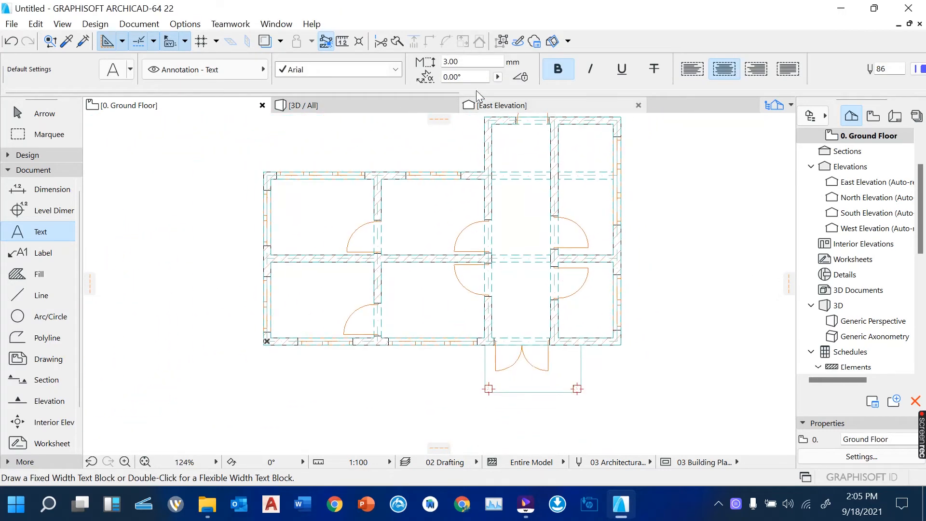
scroll(328, 320, up, 8)
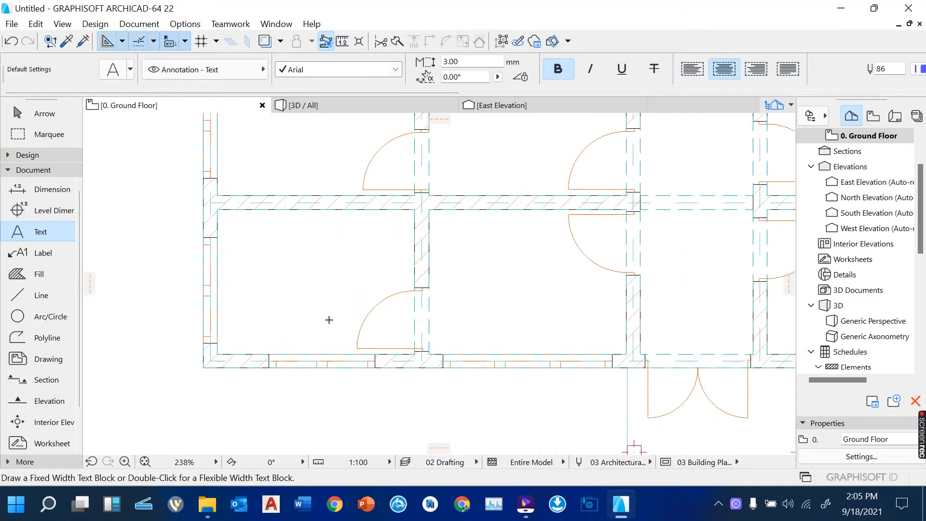
scroll(284, 301, up, 1)
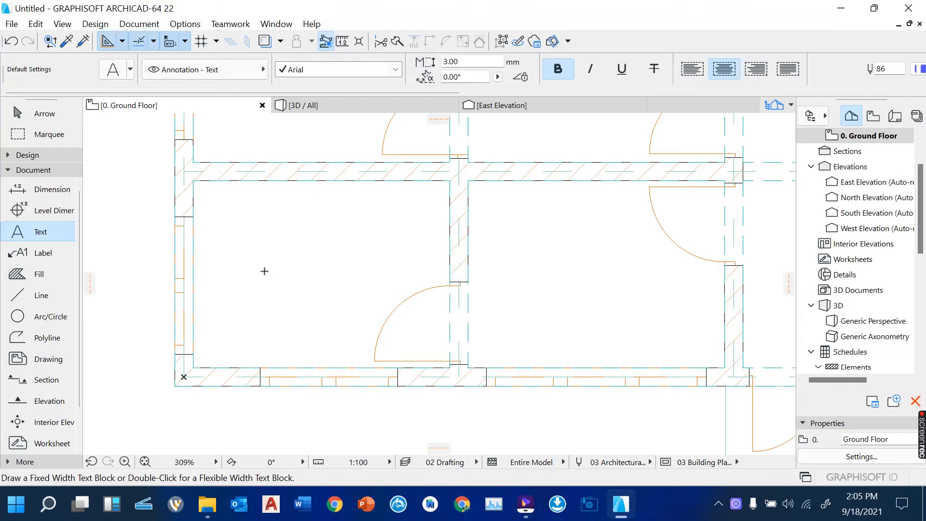
click(244, 245)
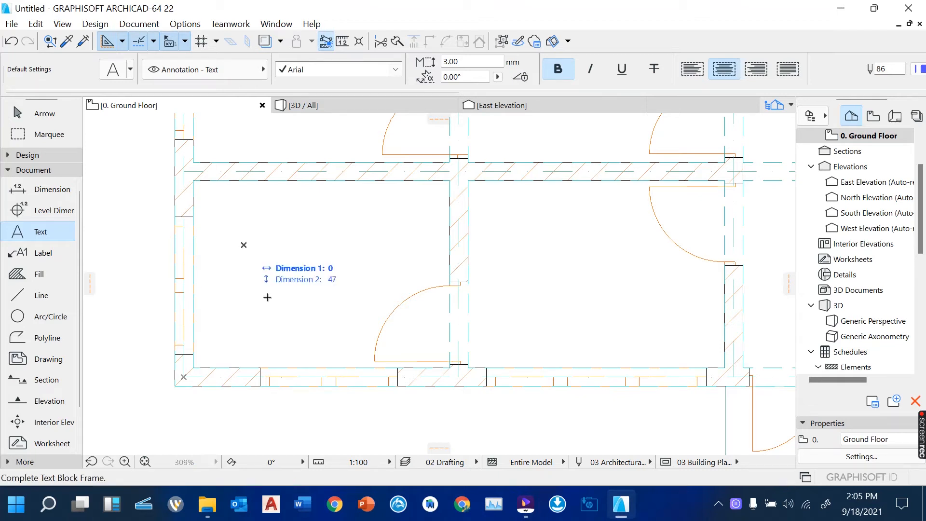
click(393, 301)
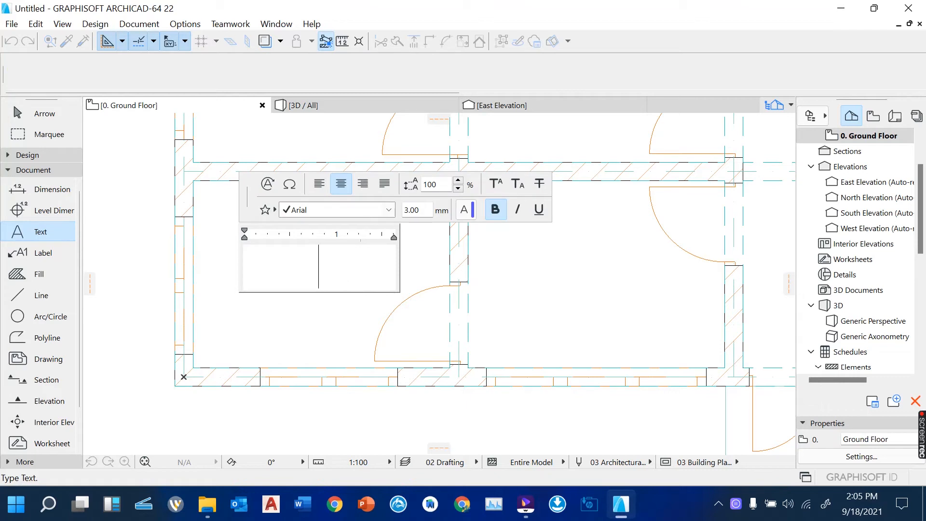
Enter BEDROOM in capital letters as the southwest room's label text
text(bed)
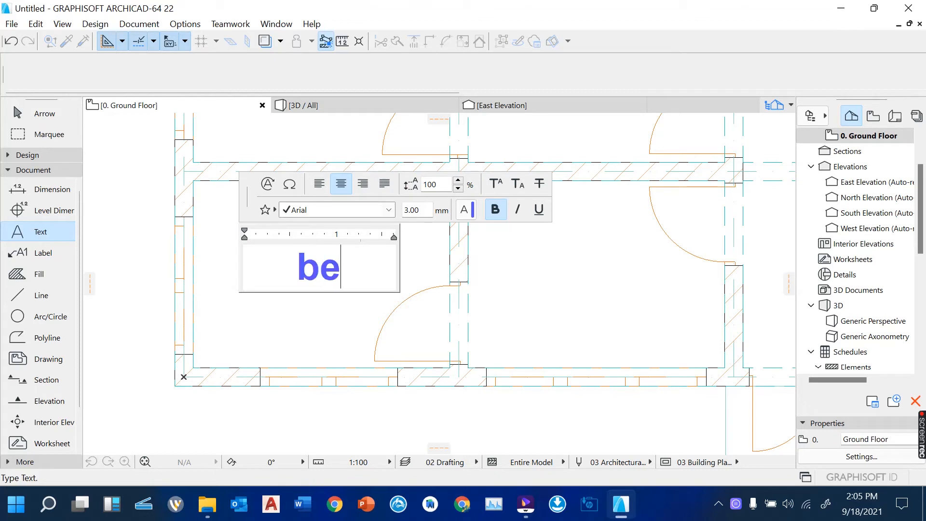
key(BackSpace)
key(BackSpace)
key(BackSpace)
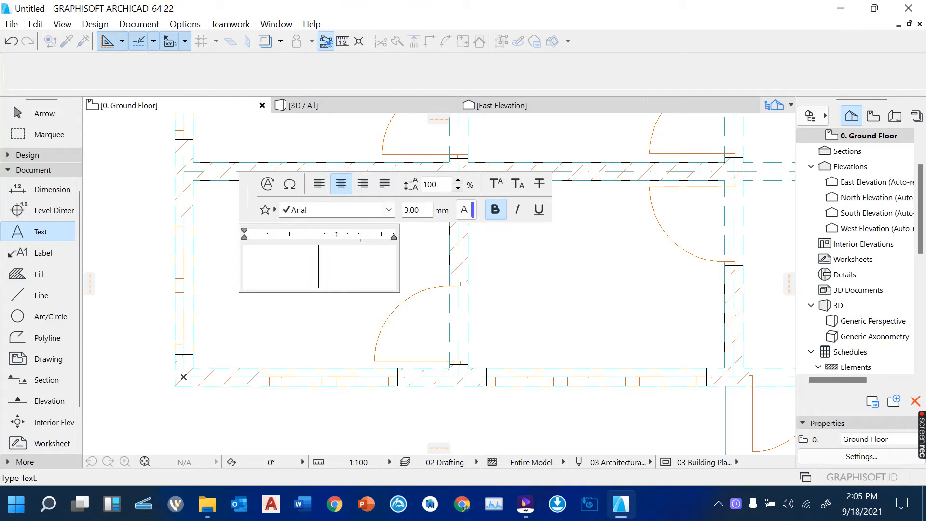
text(BEDRO)
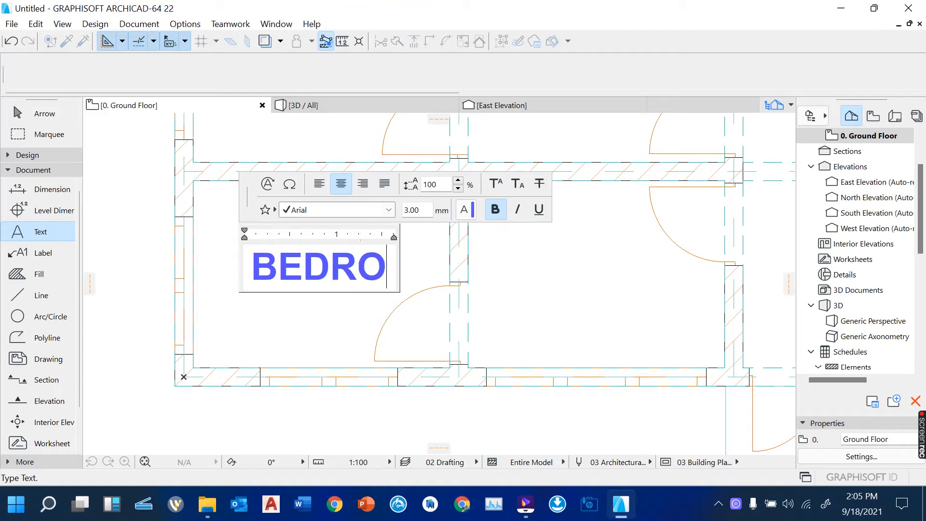
text(O)
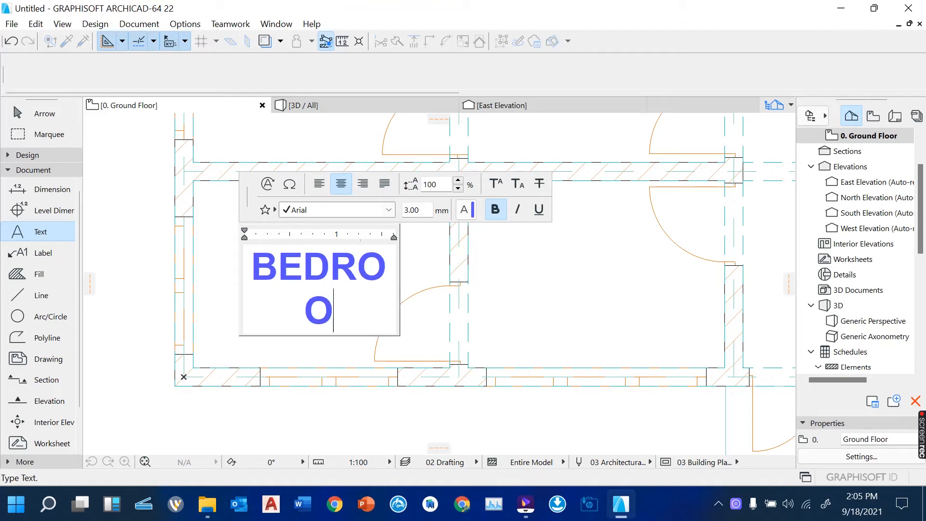
text(M)
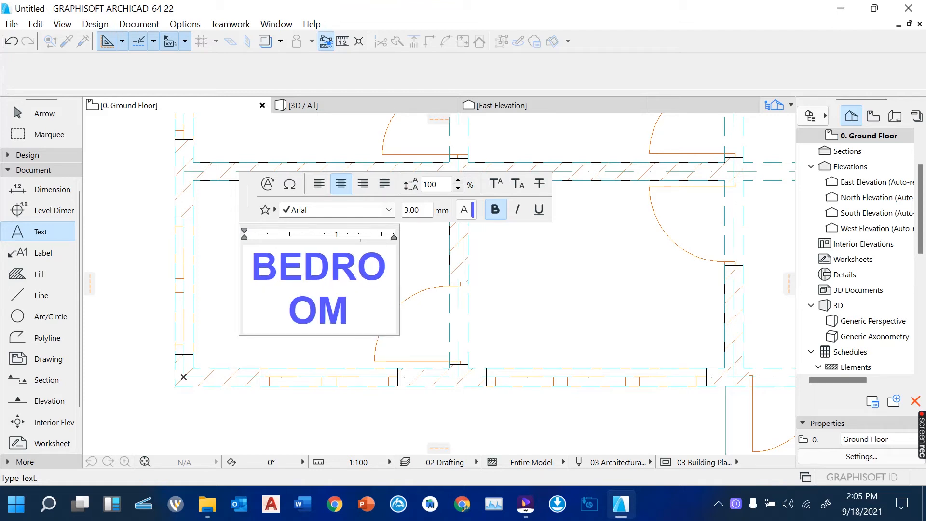
Set the height of the whole BEDROOM label text to 1.5 mm
key(ctrl+a)
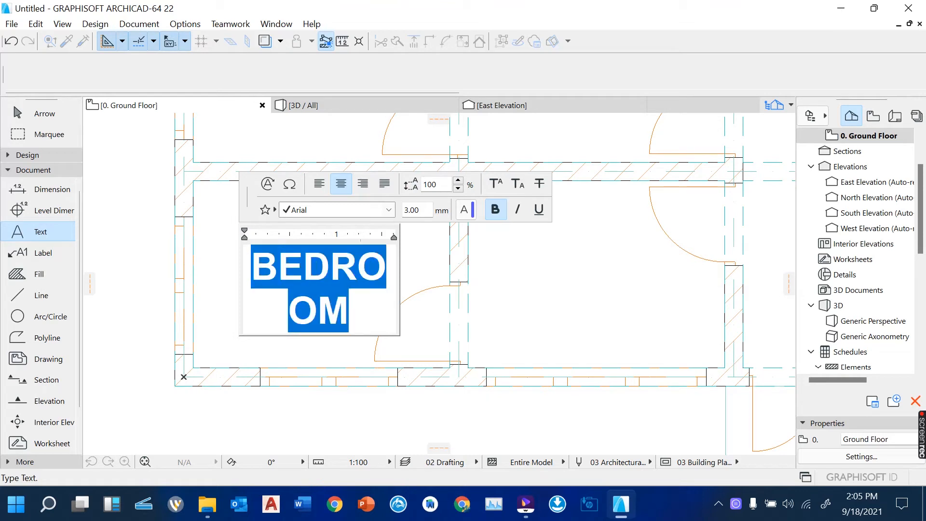
click(419, 210)
text(1)
key(Return)
text(.5)
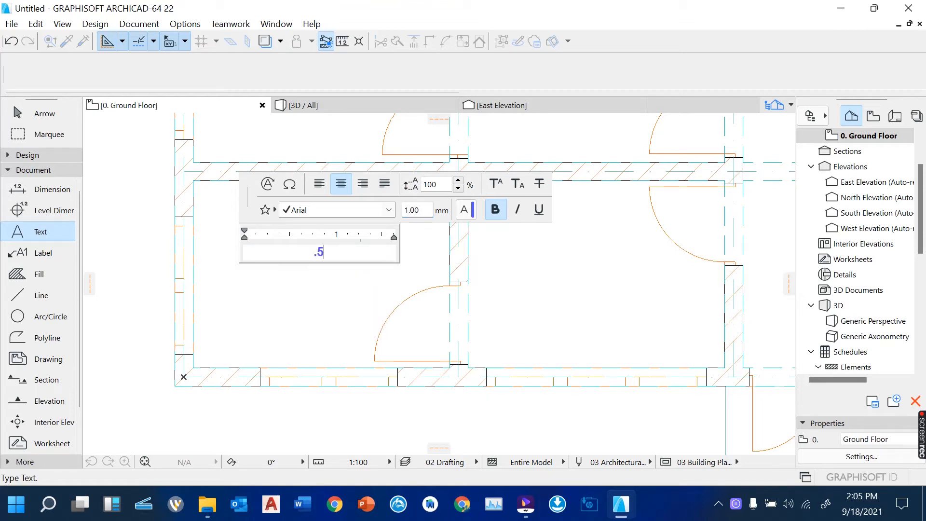
key(ctrl+z)
key(ctrl+z)
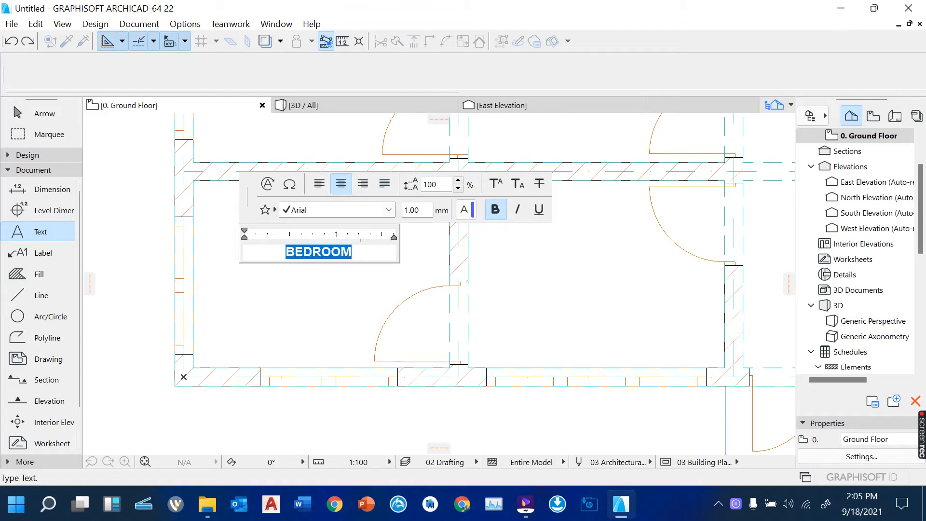
click(421, 209)
key(Return)
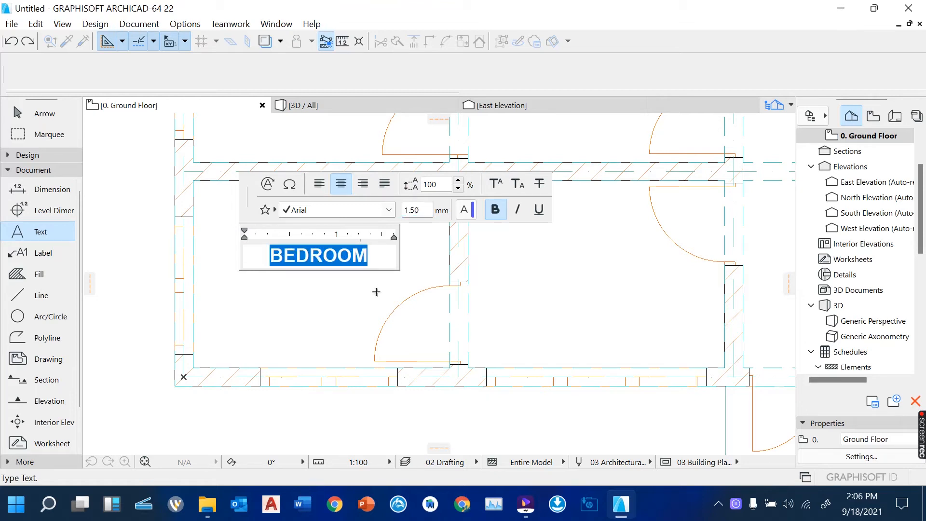
Append the number 1 so the label reads BEDROOM 1, and finish the text block
click(381, 260)
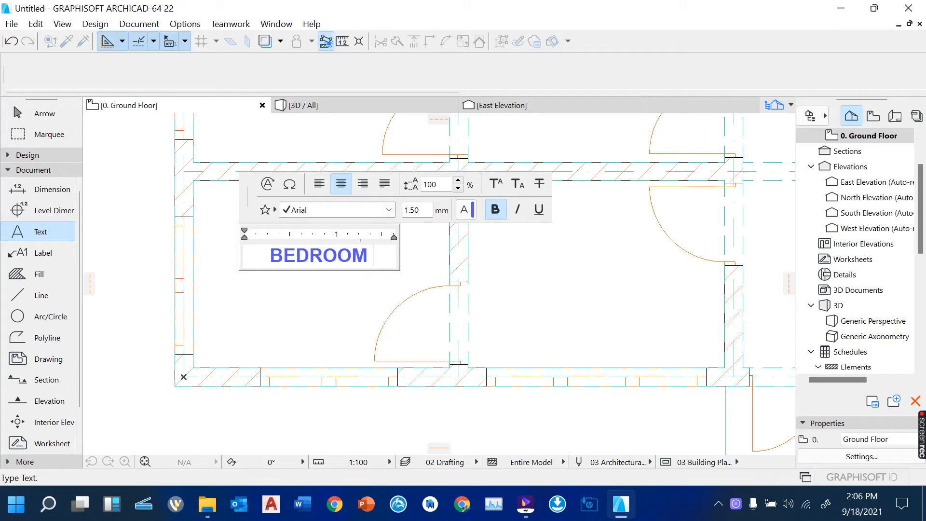
text(1)
click(352, 308)
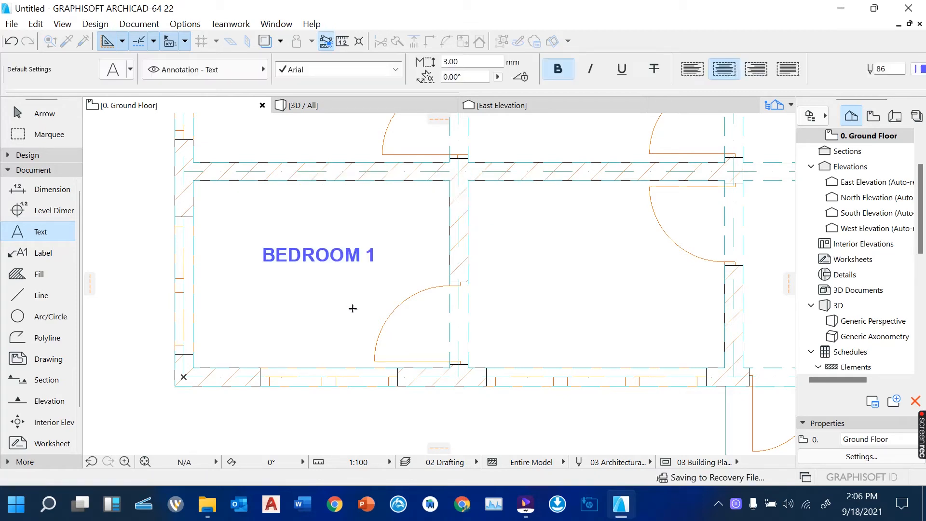
Copy the BEDROOM 1 label into the other three rooms of the west wing using Drag Multiple Copies
scroll(352, 308, down, 5)
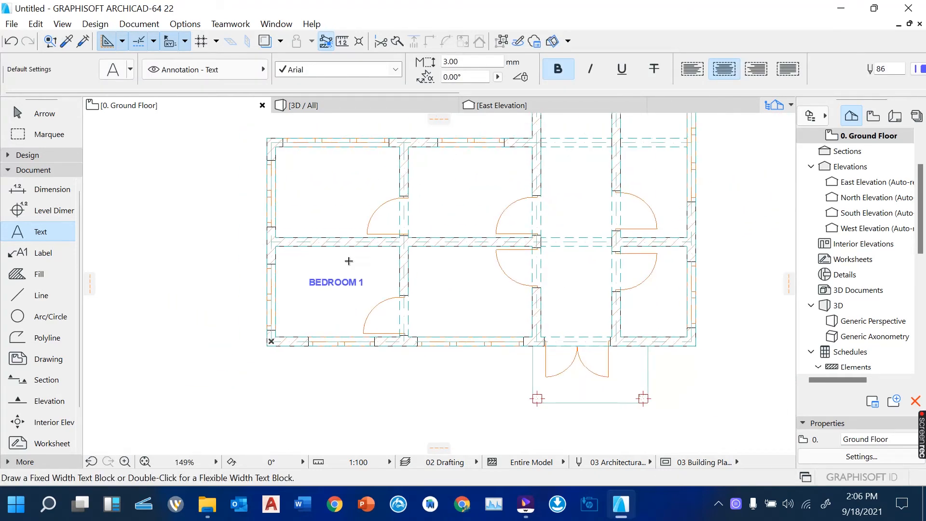
scroll(347, 261, up, 3)
scroll(326, 305, up, 1)
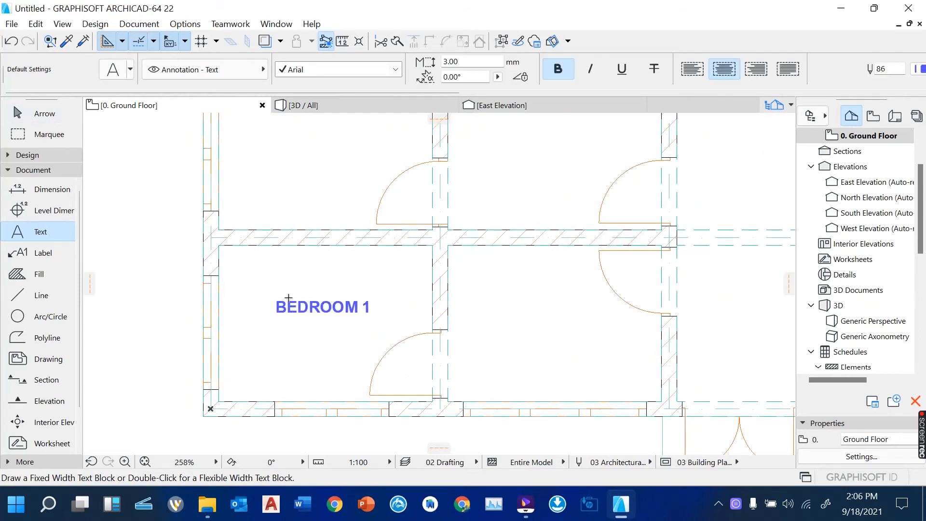
click(42, 116)
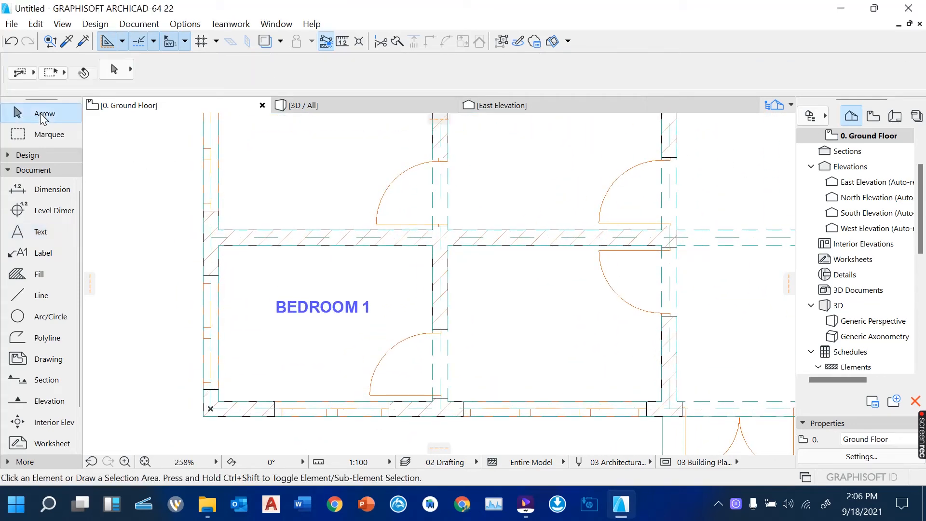
click(322, 308)
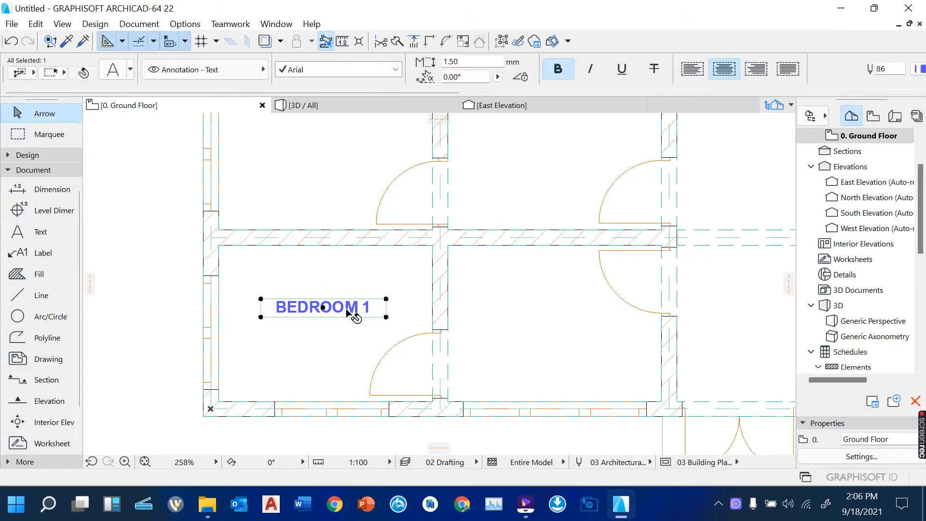
right_click(158, 278)
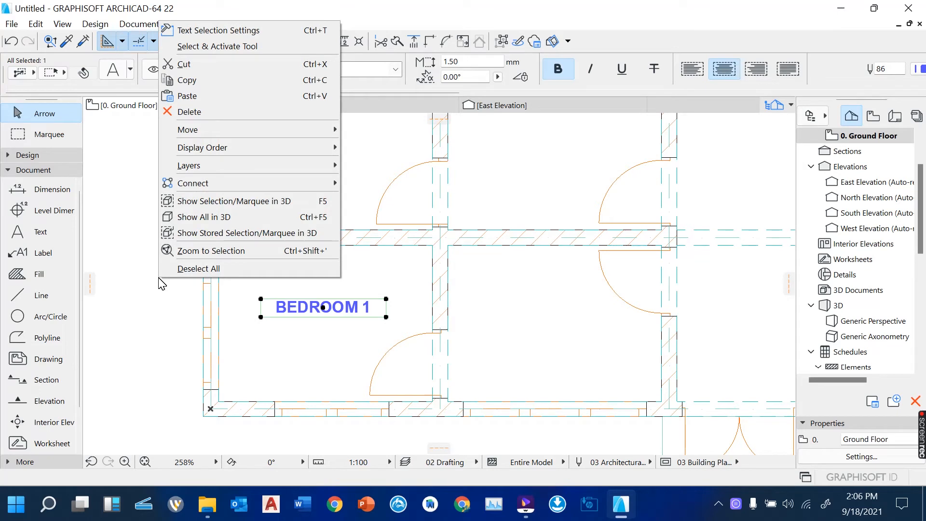
mouse_move(215, 134)
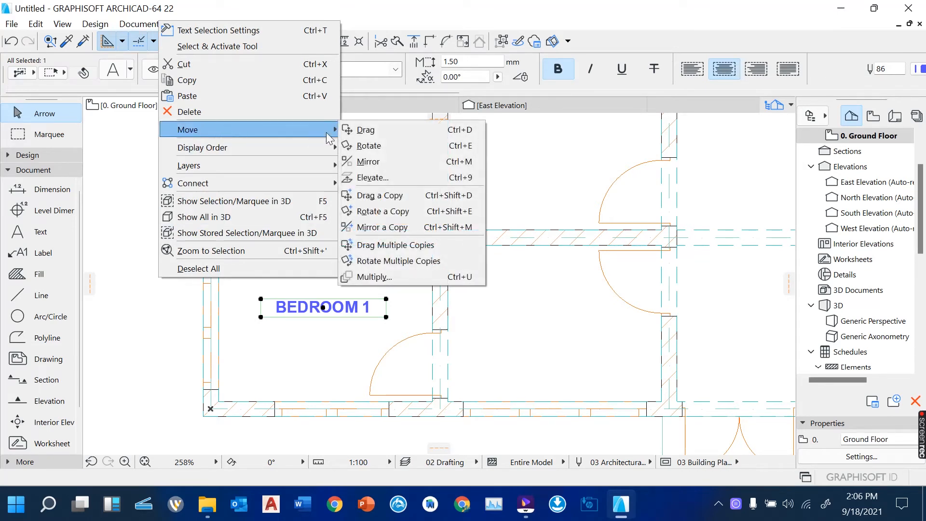
click(383, 245)
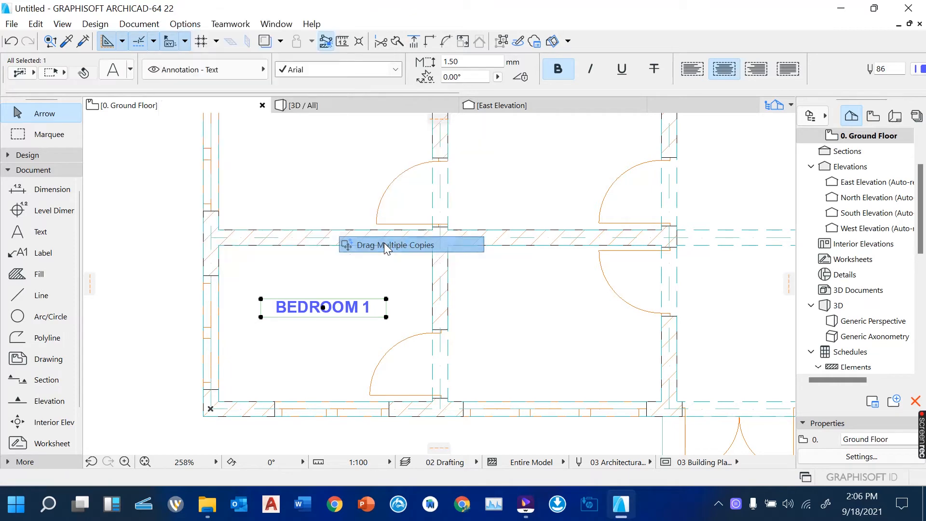
click(323, 307)
scroll(323, 343, down, 3)
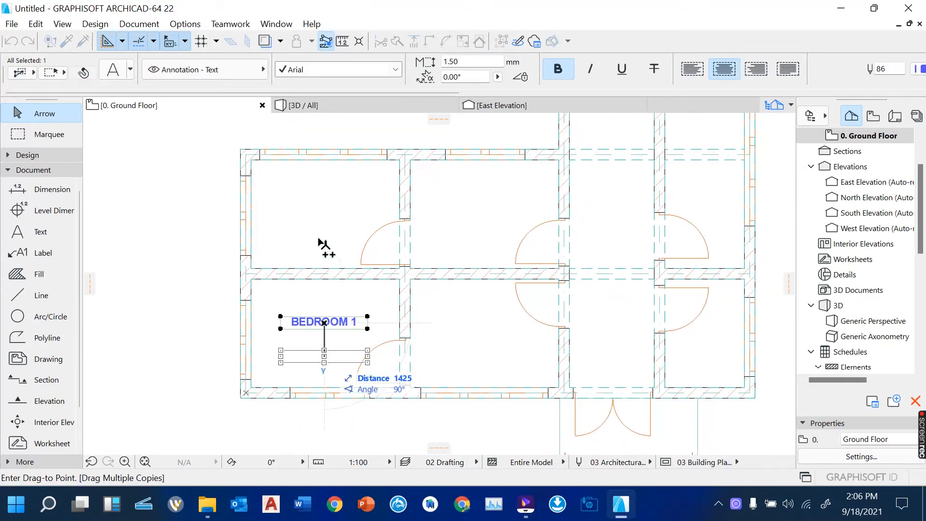
click(324, 206)
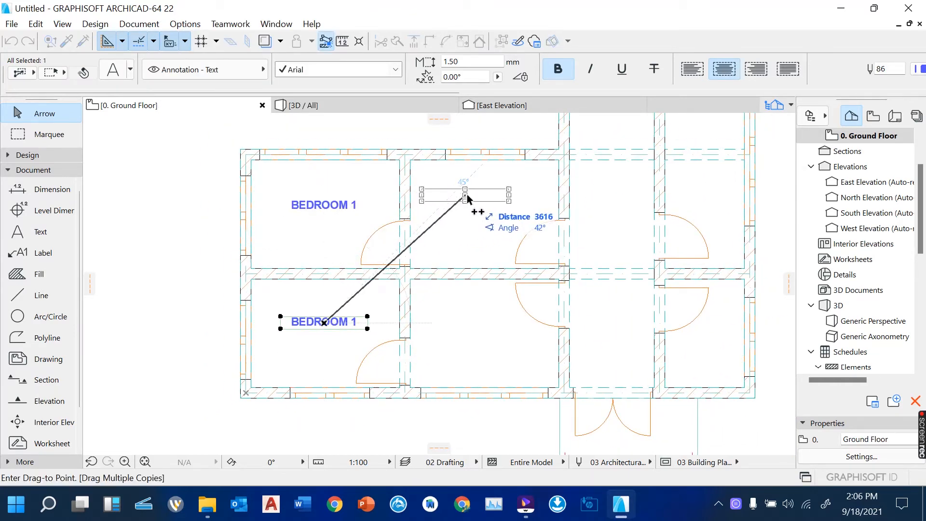
click(469, 194)
click(473, 333)
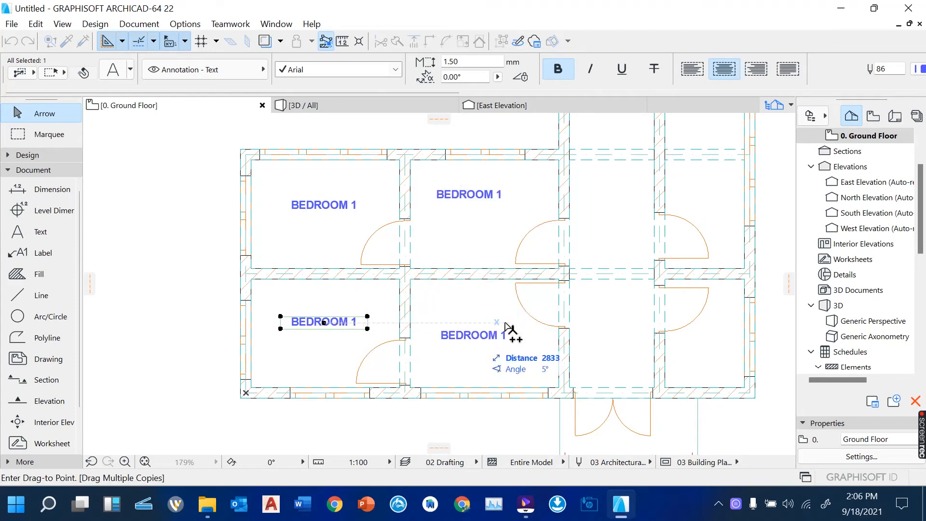
Place another copy of the BEDROOM 1 label in the southeast room, east of the hallway
scroll(537, 303, down, 2)
scroll(620, 186, up, 2)
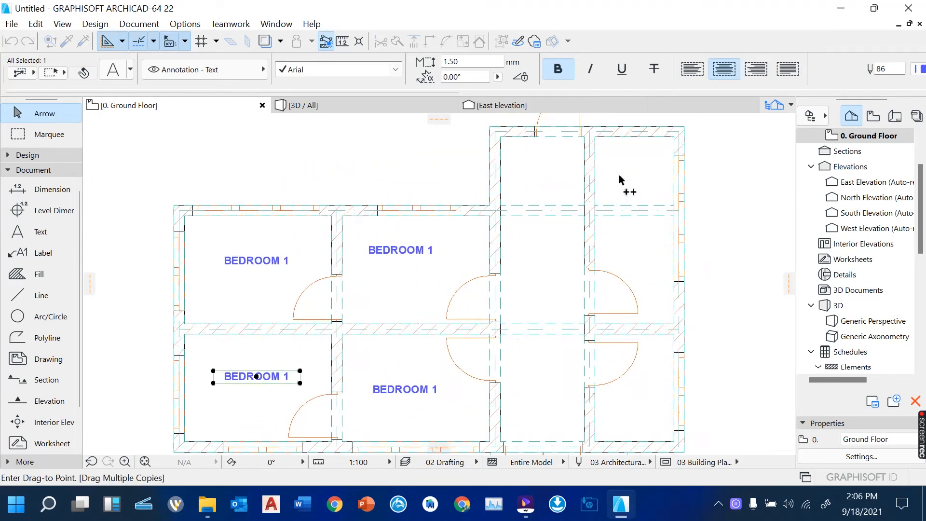
scroll(588, 186, down, 2)
scroll(625, 361, up, 4)
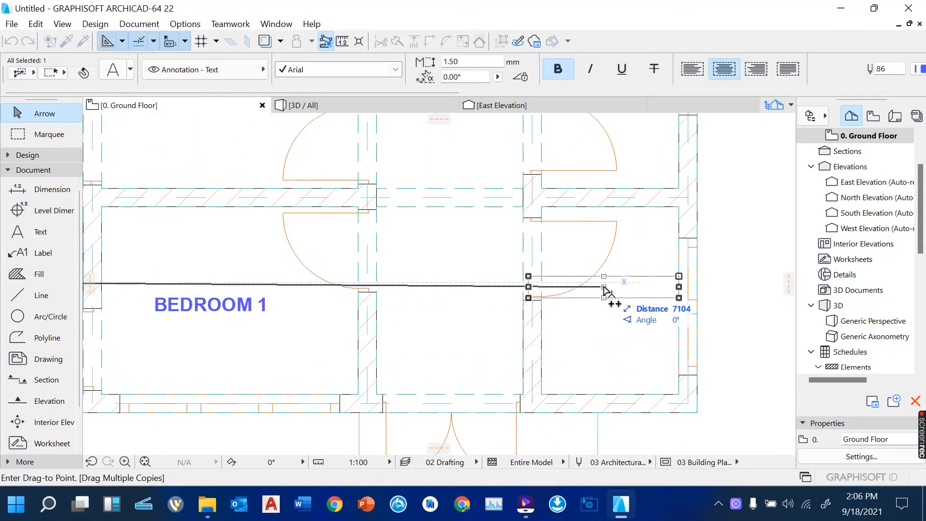
click(600, 305)
scroll(545, 361, down, 3)
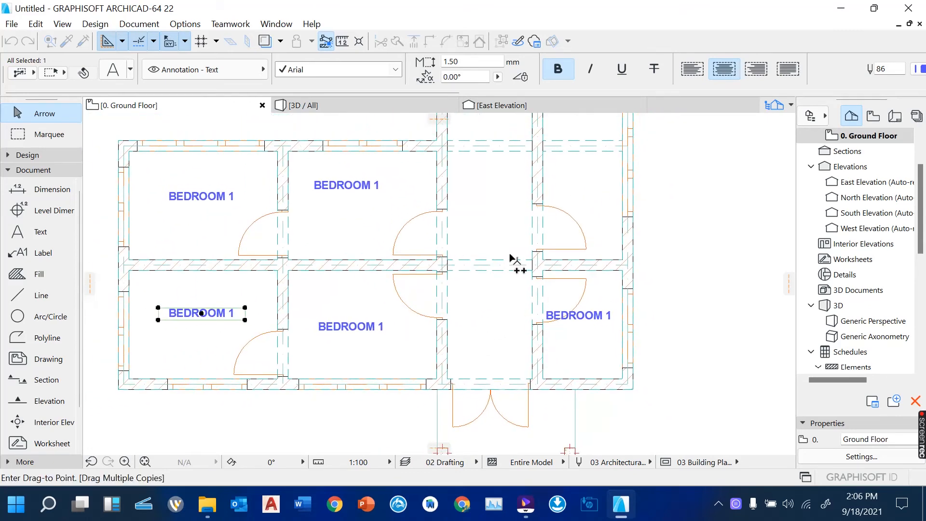
Place one more copy of the BEDROOM 1 label in the hallway and finish copying
scroll(506, 244, up, 2)
click(488, 227)
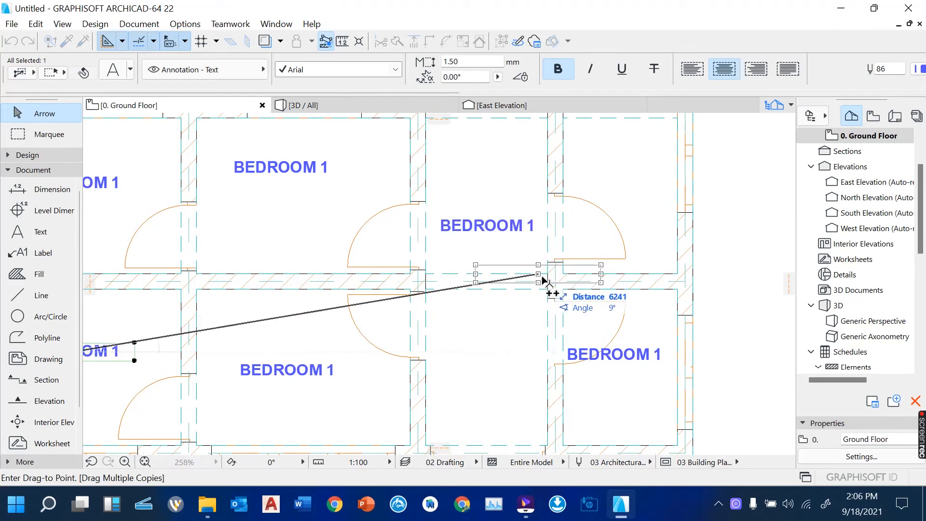
scroll(543, 279, down, 2)
click(51, 115)
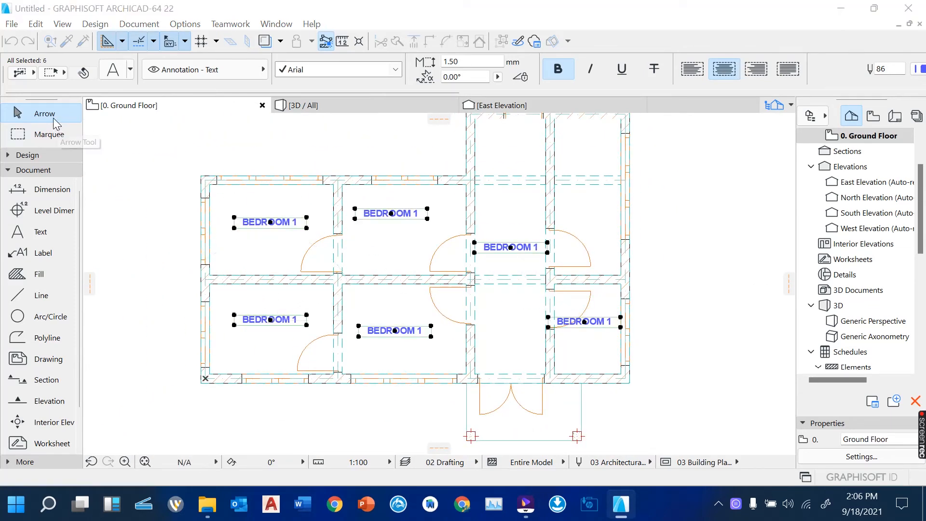
Change the label in the northwest room of the west wing to BEDROOM 2
scroll(233, 295, up, 2)
scroll(216, 241, up, 2)
click(155, 265)
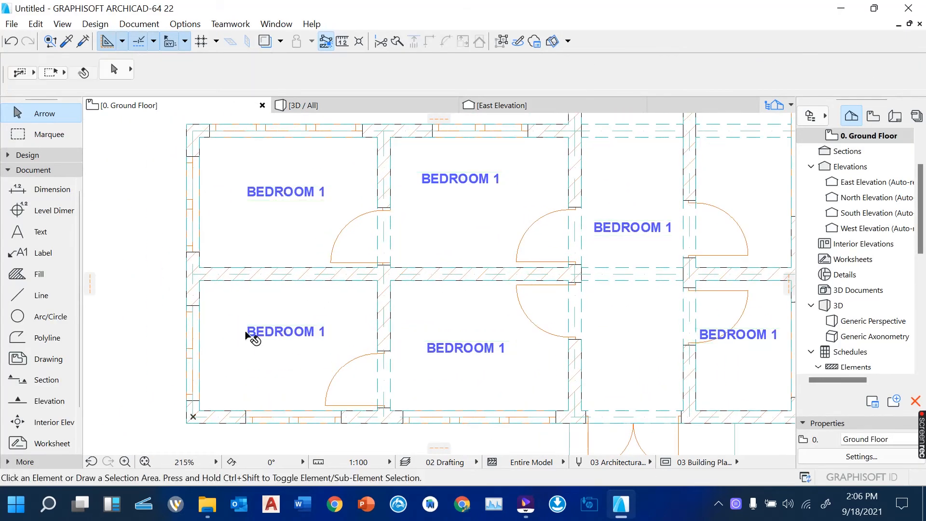
scroll(288, 195, up, 4)
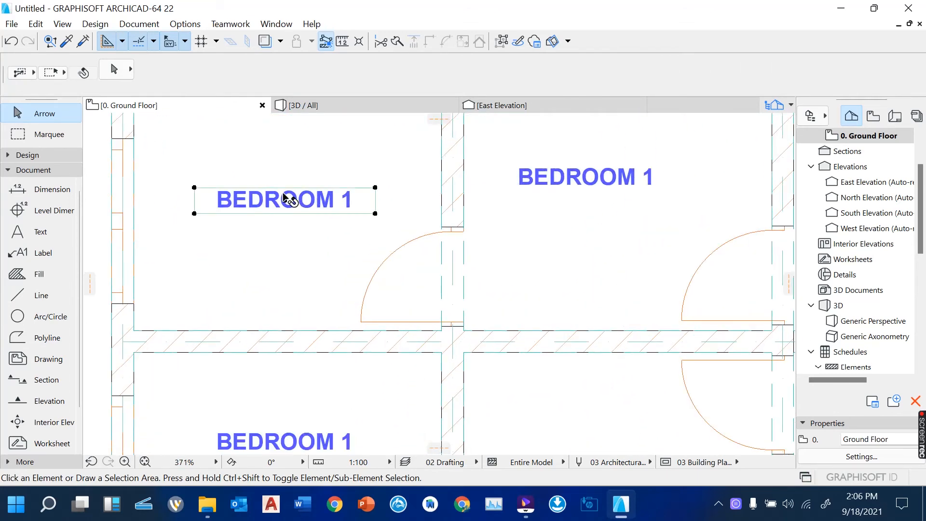
double_click(287, 199)
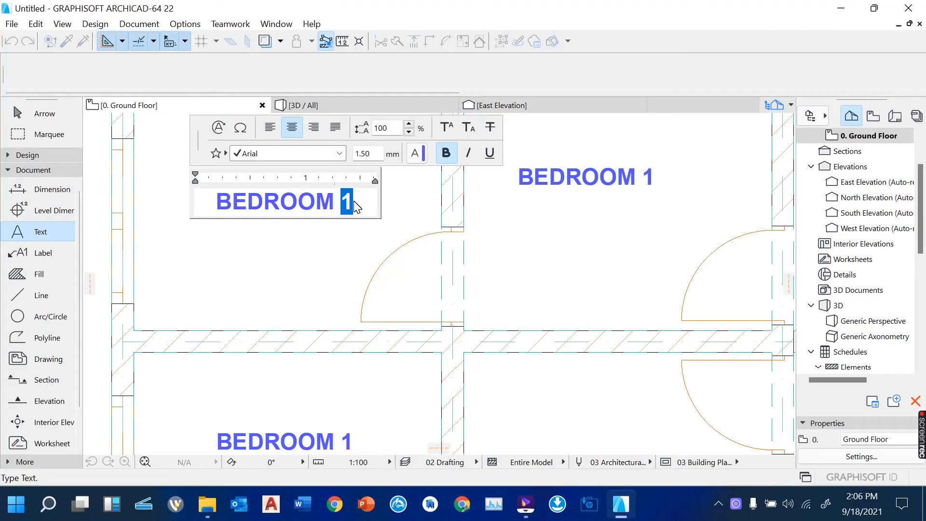
click(105, 252)
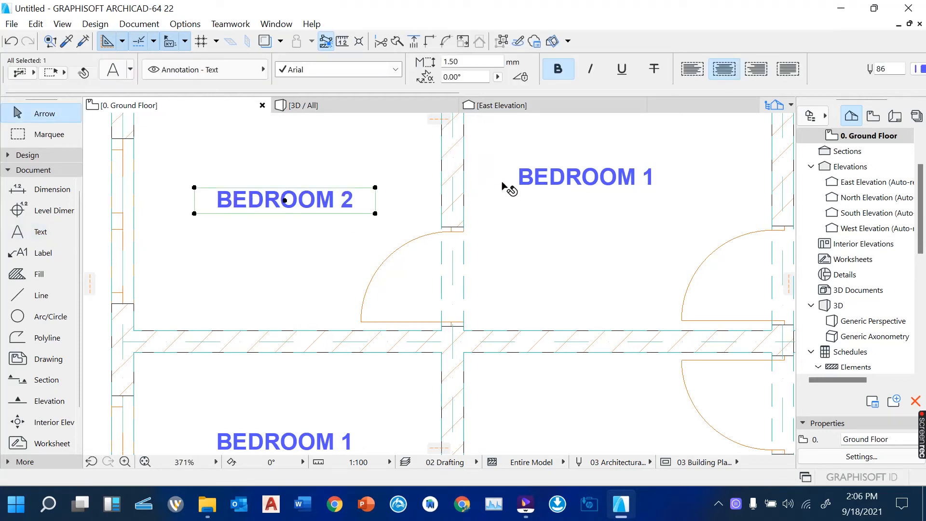
Replace the label text in the room directly east of BEDROOM 2 with KITCHEN
click(588, 184)
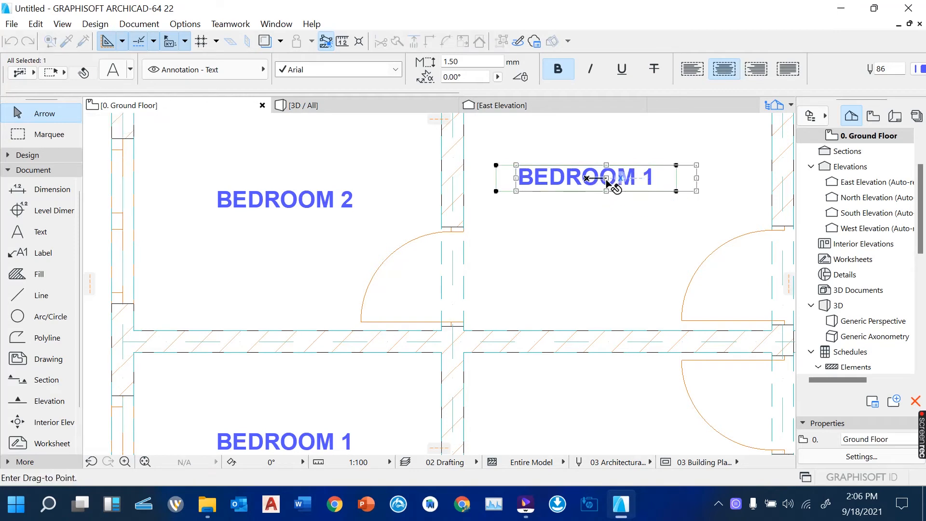
double_click(606, 180)
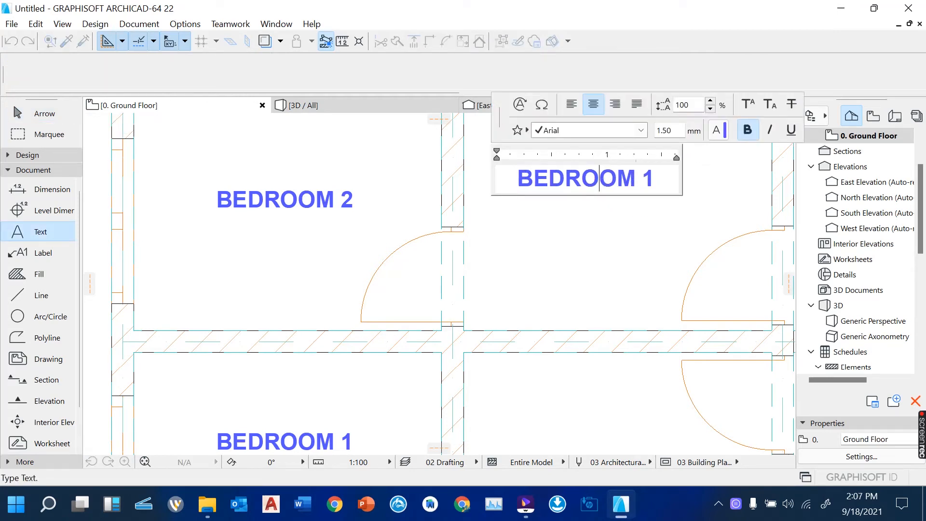
key(ctrl+a)
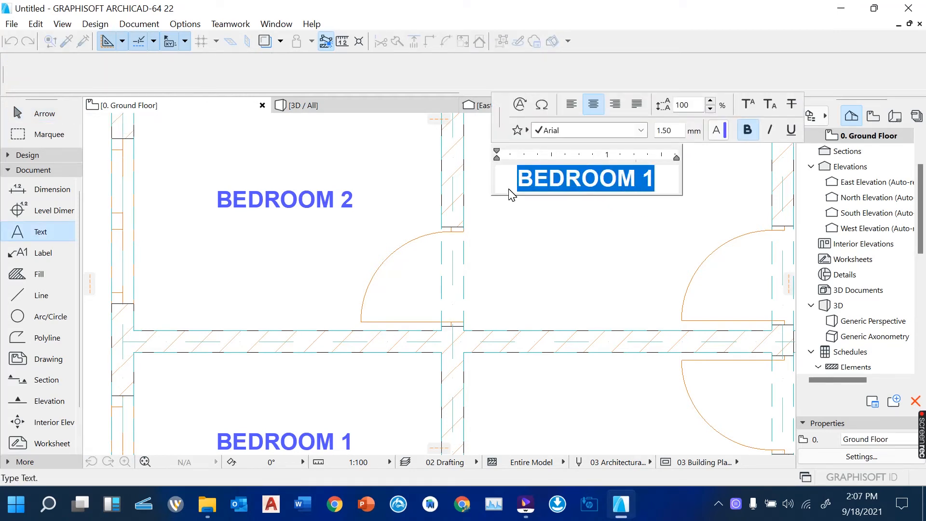
text(KITCHEN)
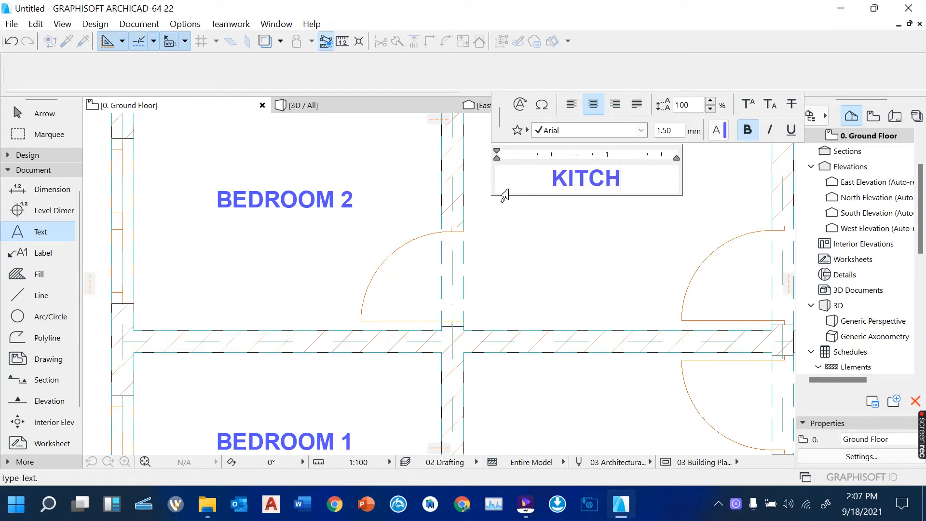
click(557, 236)
Change the label in the room south of the kitchen to MASTER BEDROOM on two lines, without the number
scroll(355, 182, down, 3)
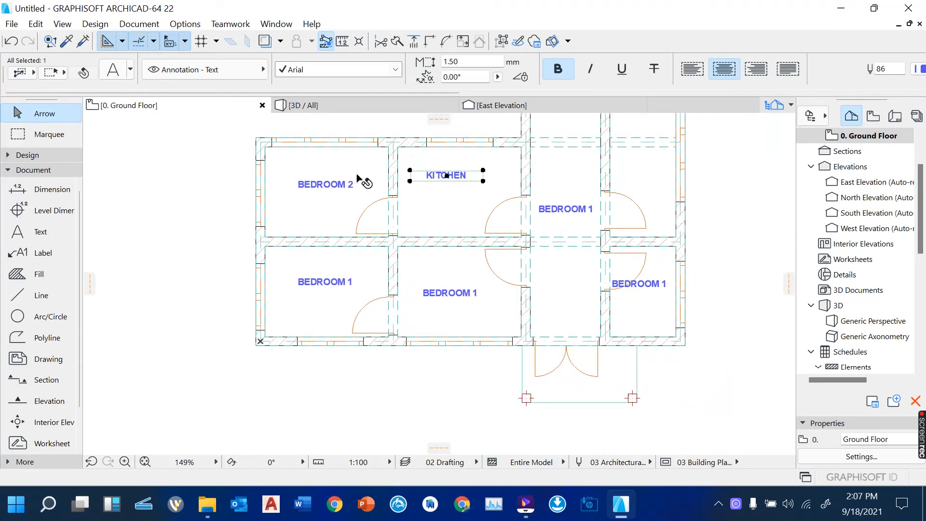
scroll(423, 303, up, 1)
scroll(423, 303, up, 2)
double_click(468, 290)
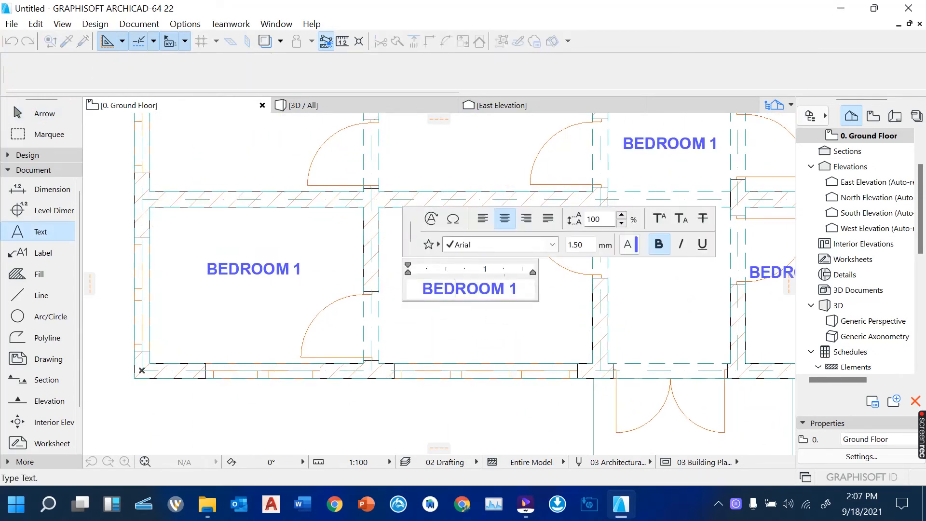
text(MASTER)
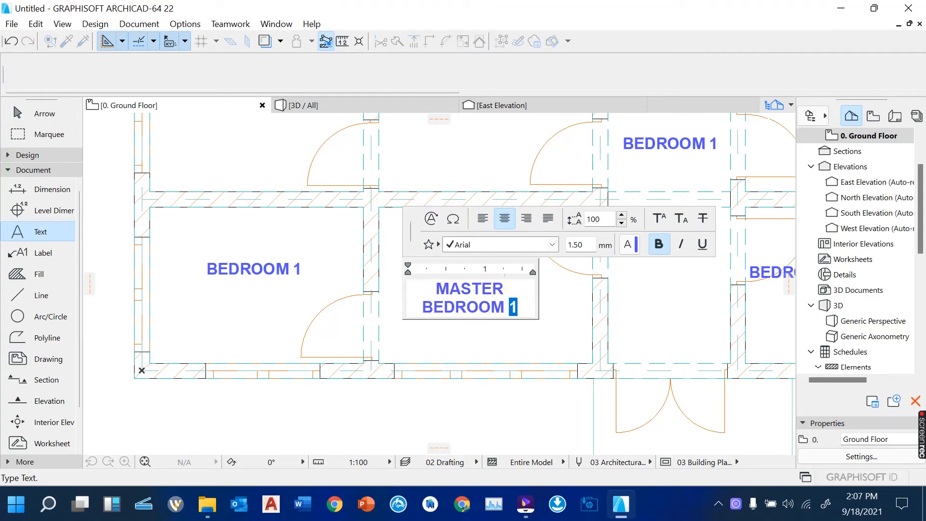
key(BackSpace)
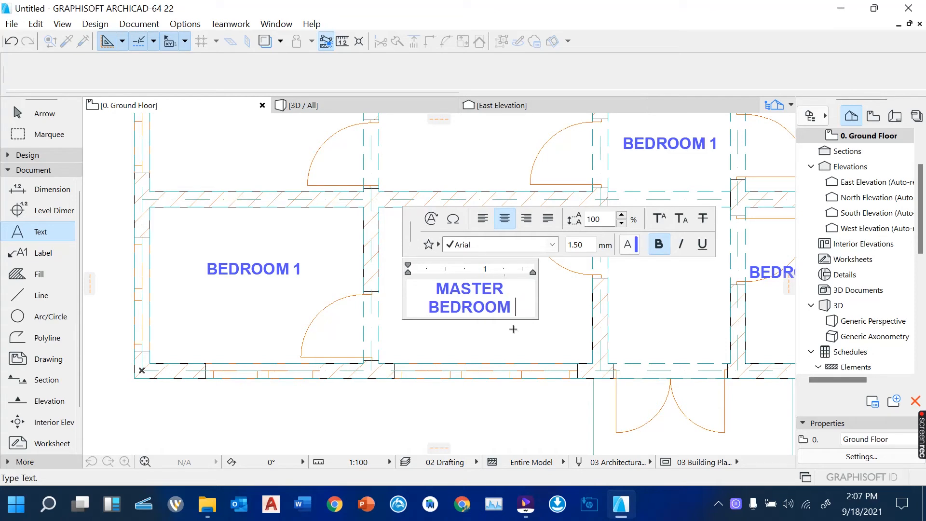
click(496, 406)
Replace the hallway's BEDROOM 1 label text with CORRIDOR
scroll(363, 379, down, 3)
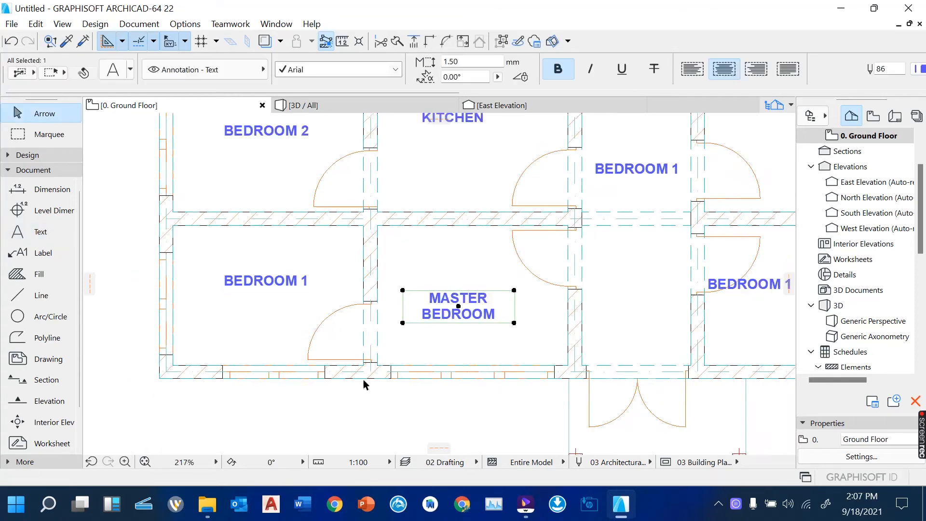
scroll(565, 235, up, 3)
click(551, 252)
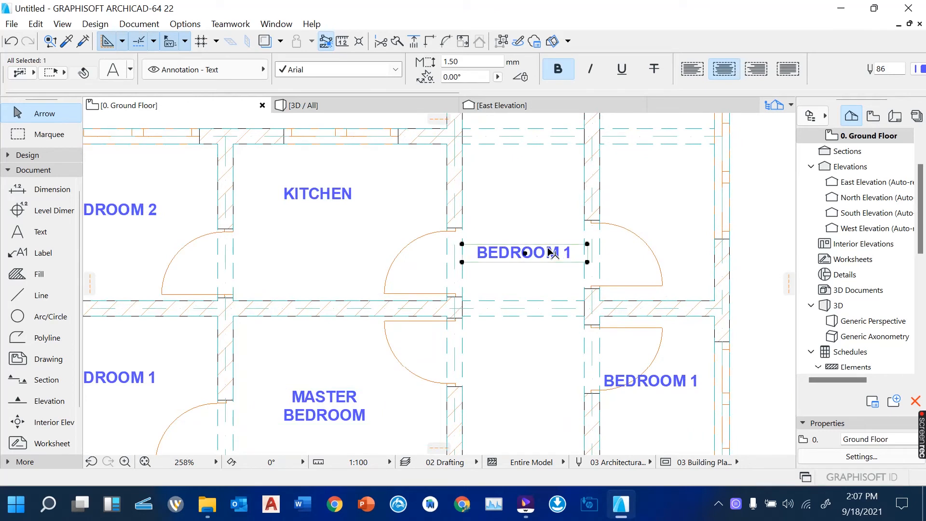
double_click(551, 254)
drag(573, 254, 477, 254)
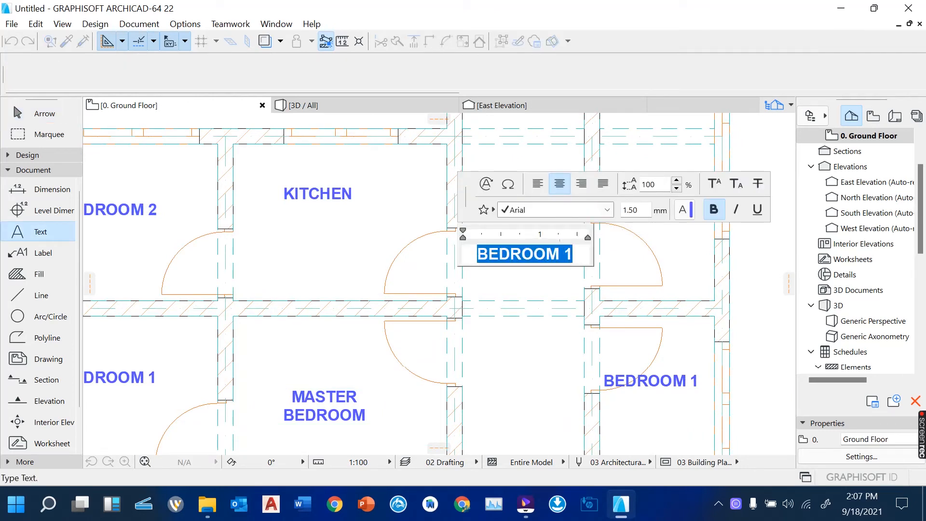
text(CORRI)
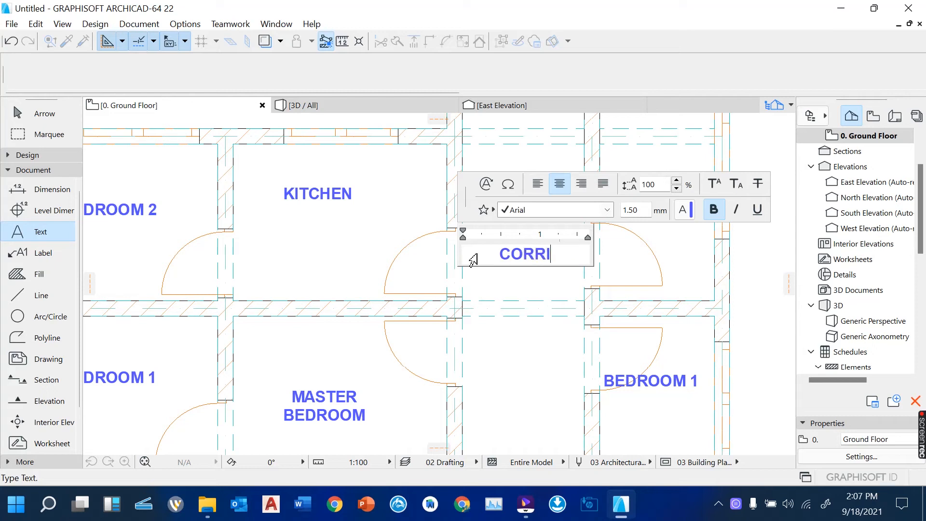
text(DOR)
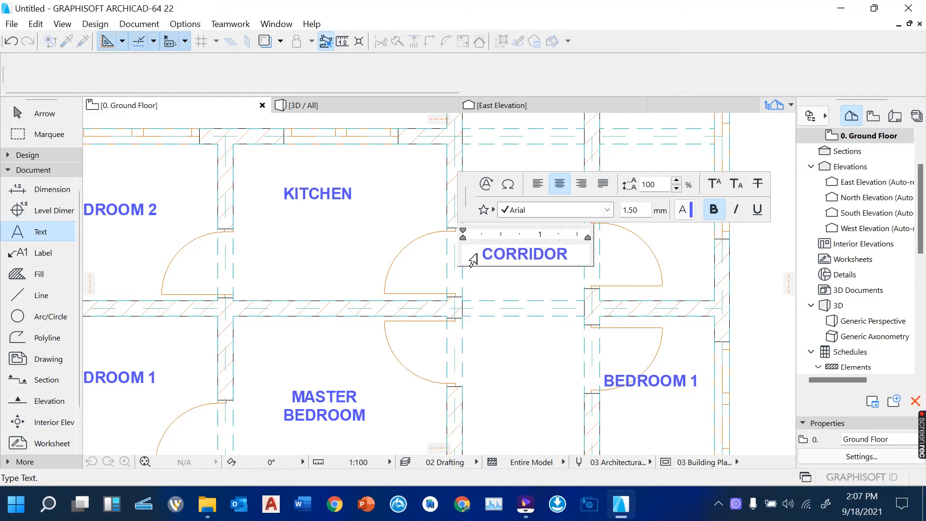
click(514, 286)
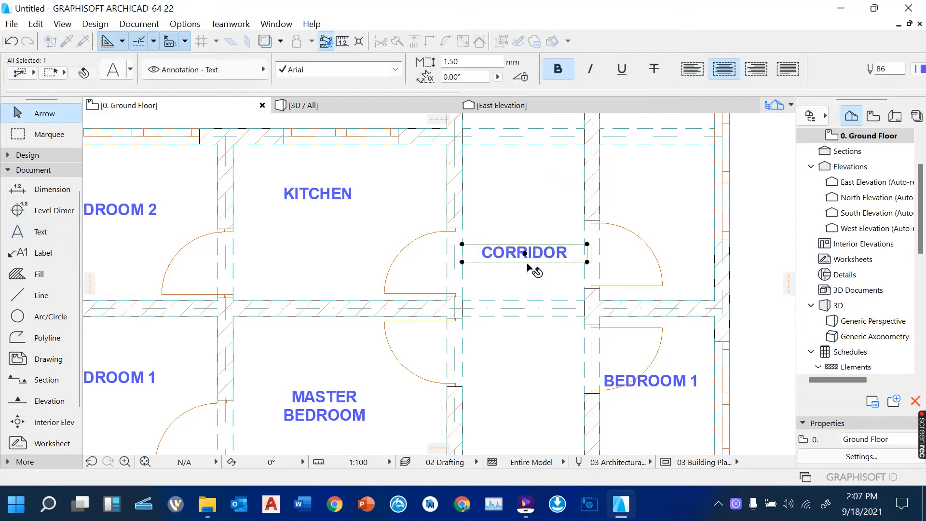
Rotate the CORRIDOR label 90° counterclockwise about its lower-left corner so it reads vertically
scroll(578, 253, up, 3)
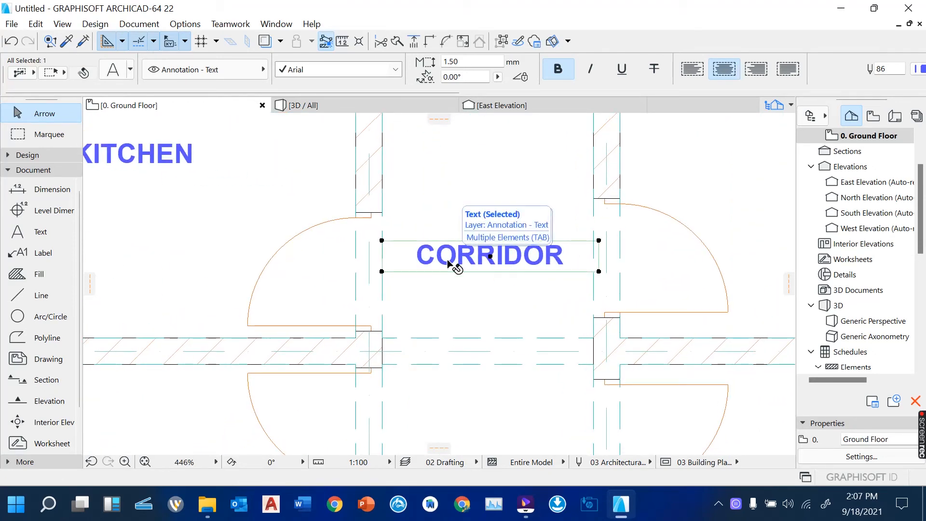
click(382, 272)
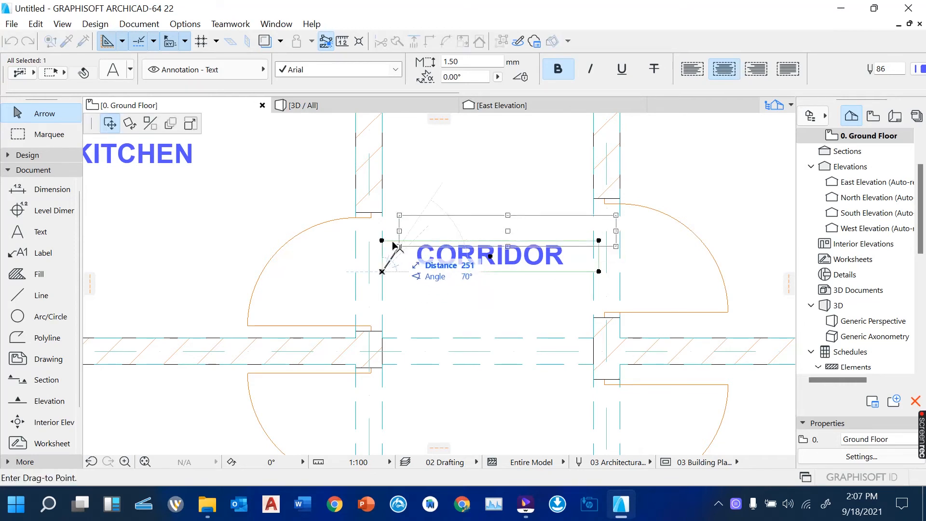
click(130, 125)
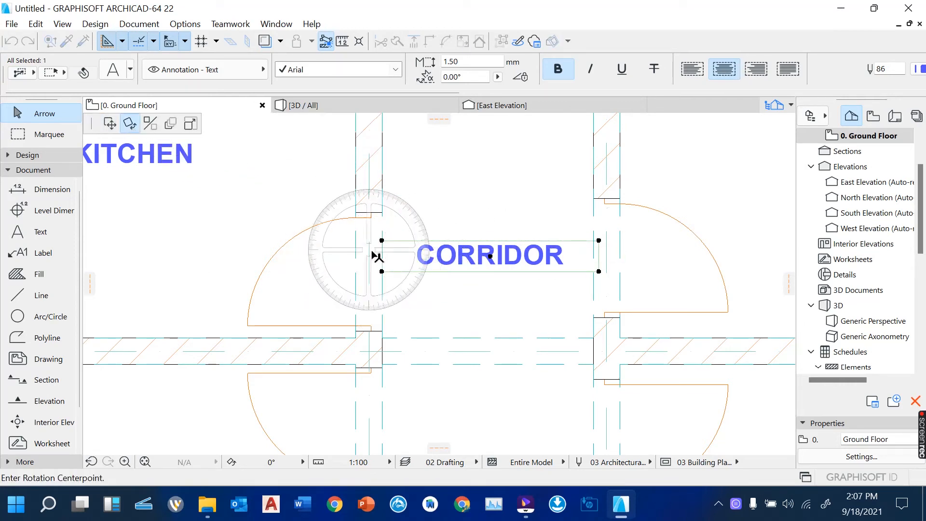
click(381, 272)
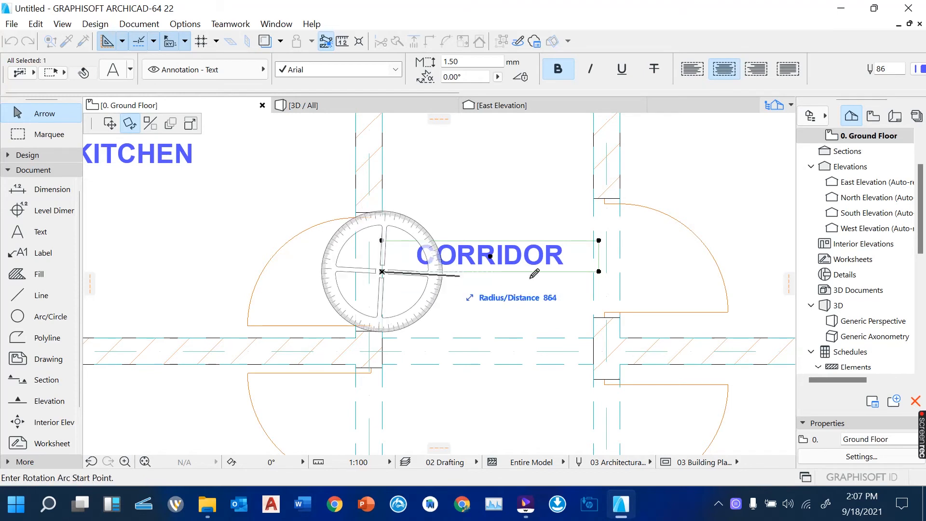
click(593, 271)
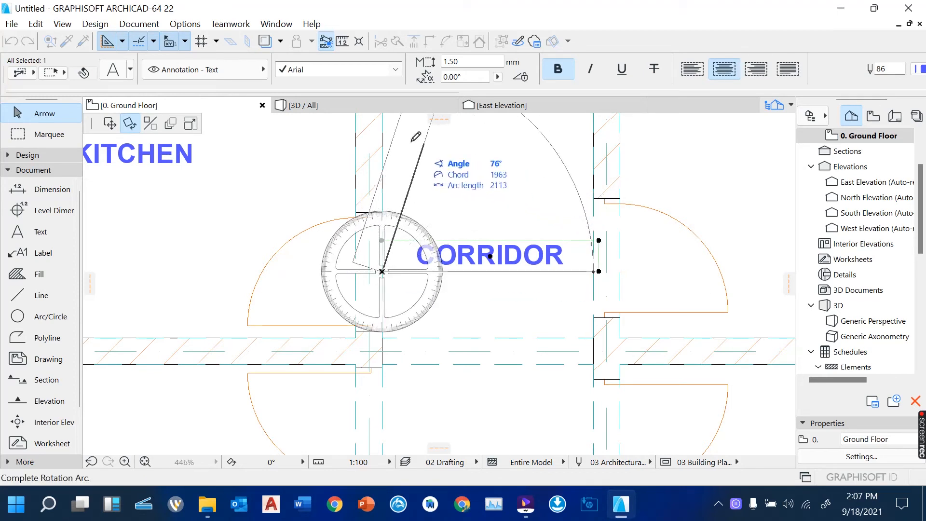
click(383, 134)
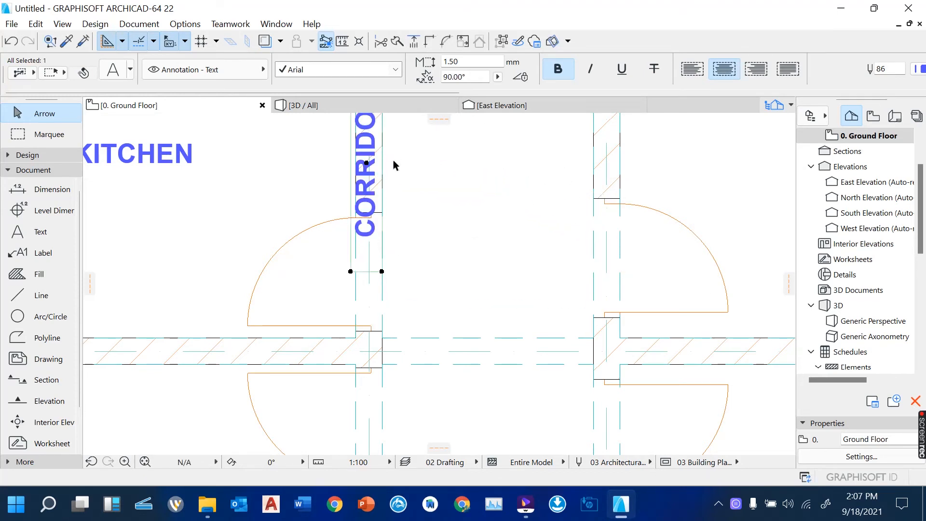
Move the vertical CORRIDOR label off the kitchen's east wall into the middle of the hallway
click(366, 164)
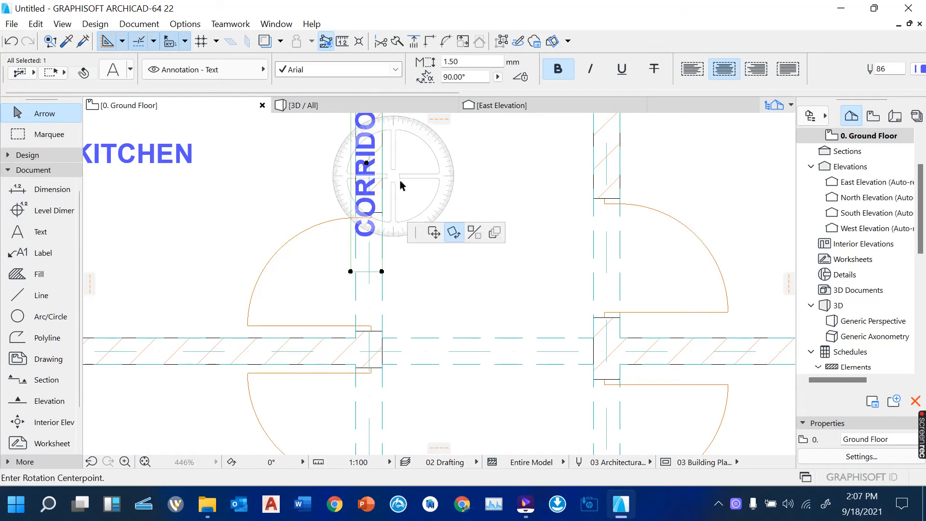
key(Escape)
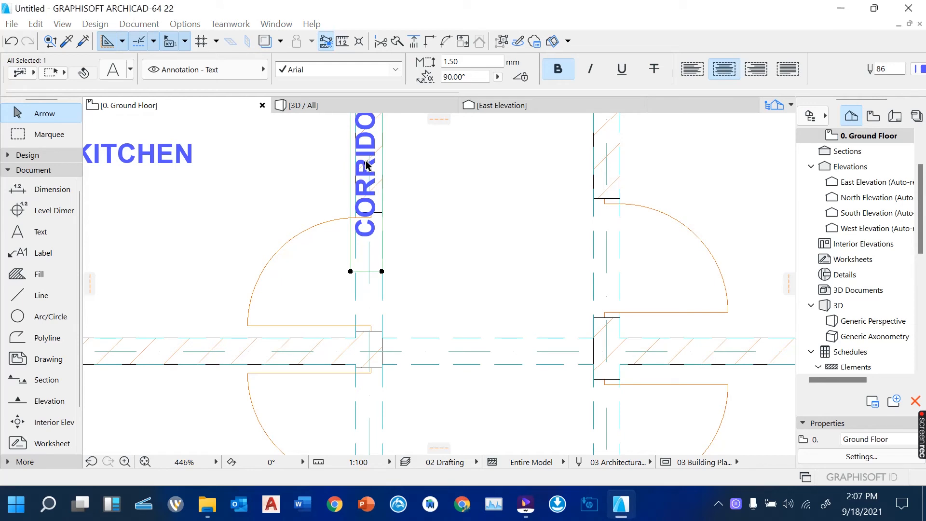
click(366, 164)
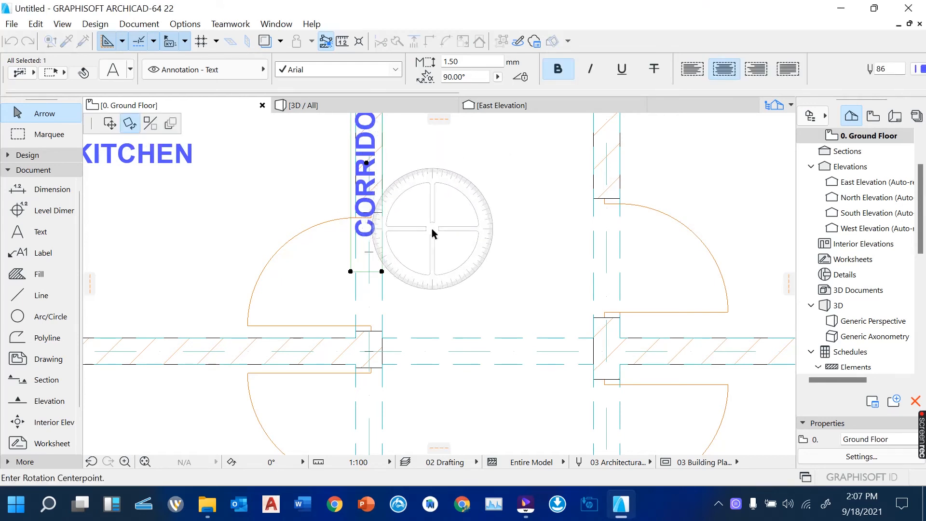
click(110, 123)
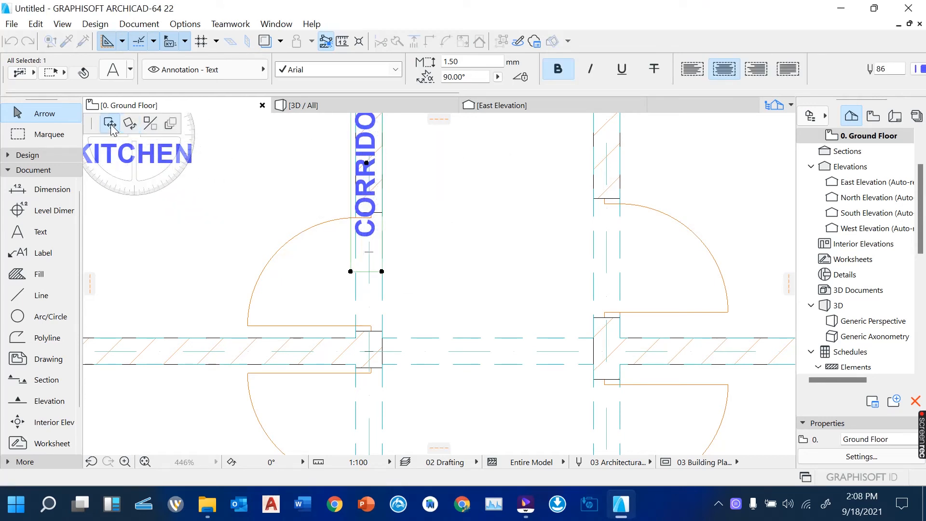
scroll(479, 277, down, 3)
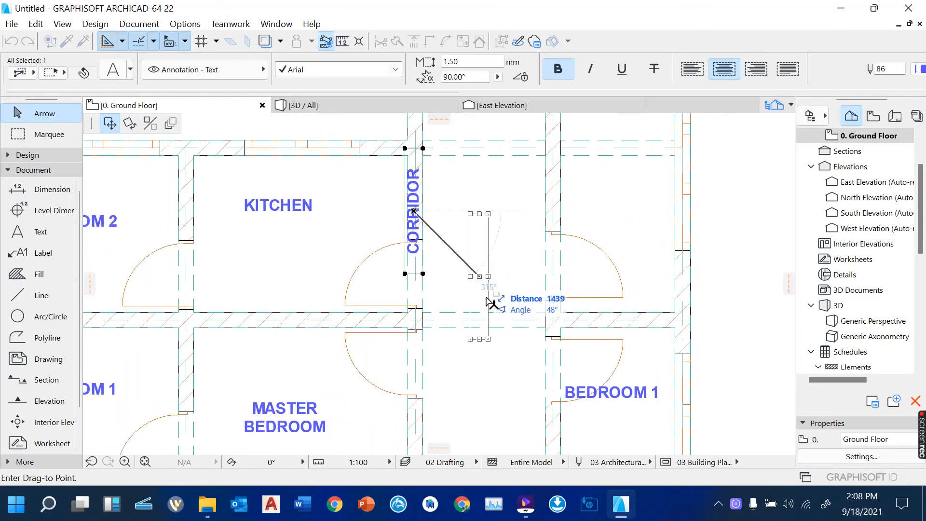
click(493, 340)
Replace the BEDROOM 1 label text in the southeast room, east of the corridor, with STORE
scroll(453, 212, down, 5)
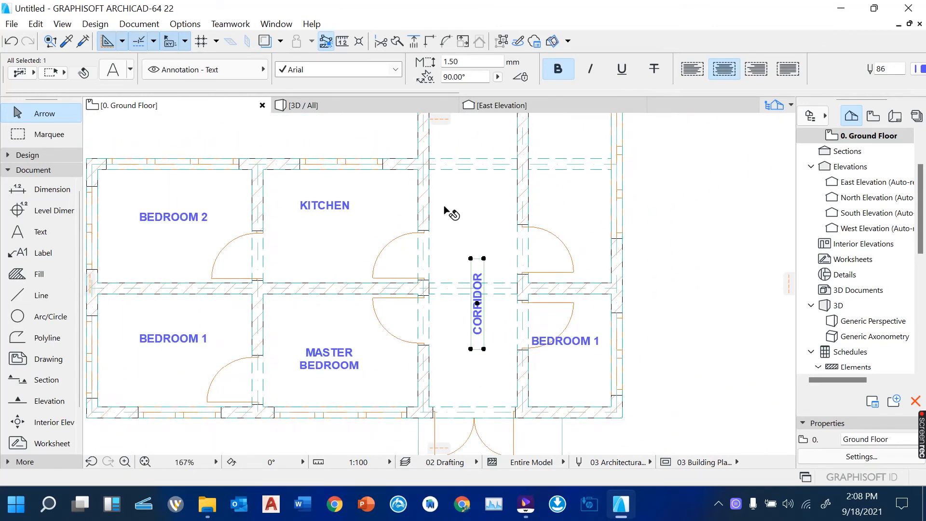
scroll(531, 297, up, 5)
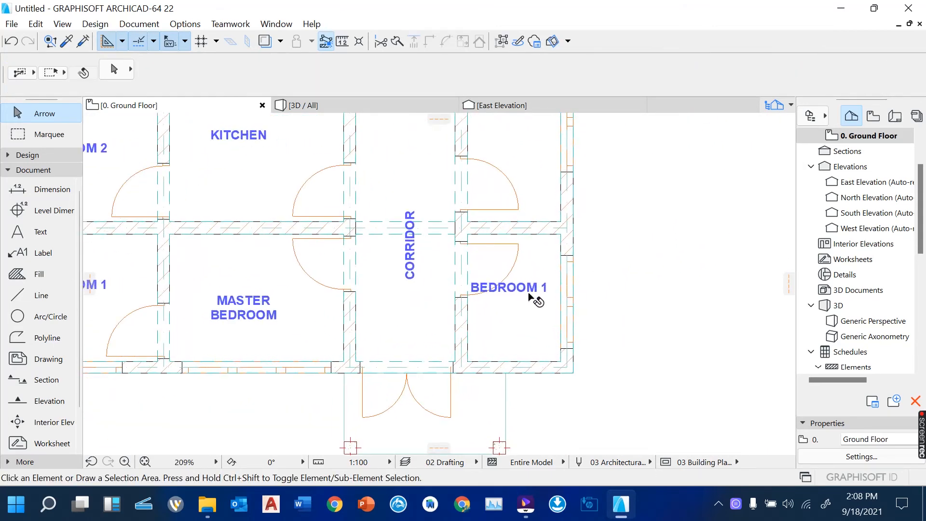
click(528, 288)
double_click(528, 288)
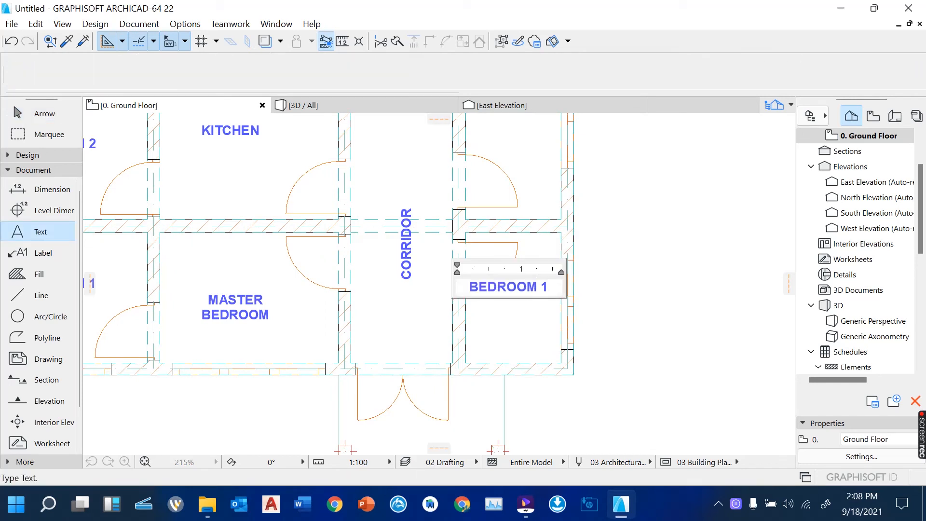
drag(548, 287, 468, 287)
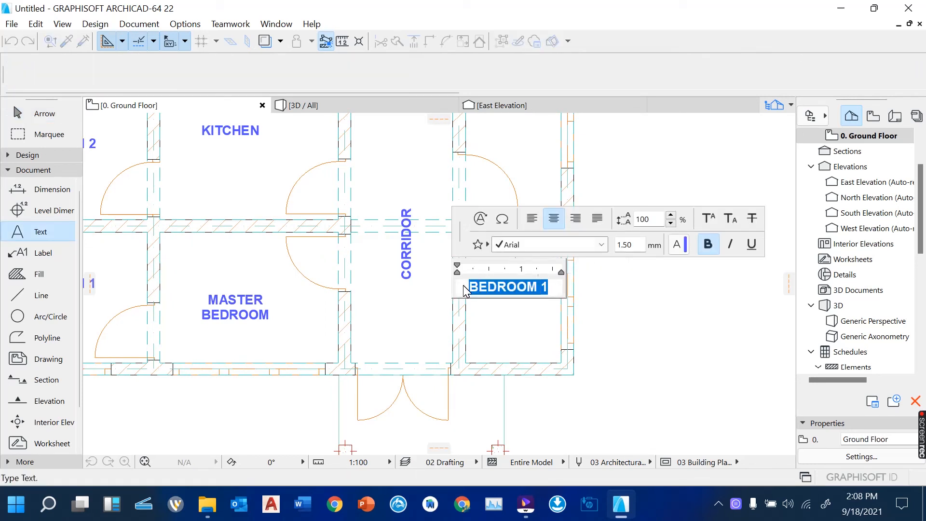
text(STORE)
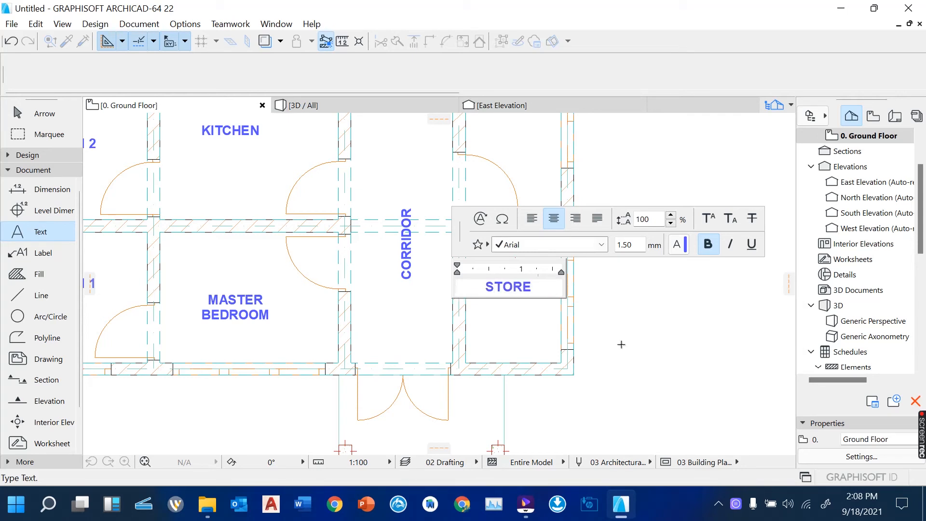
click(665, 359)
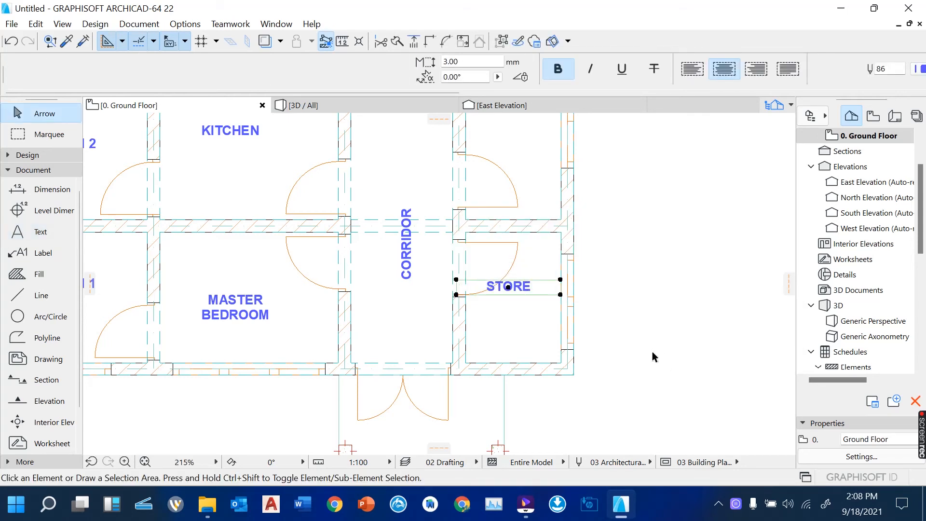
click(652, 351)
key(ctrl+')
Check the room labels on the ground floor plan and examine the house's entrance side and rooms from above in 3D
scroll(399, 244, up, 3)
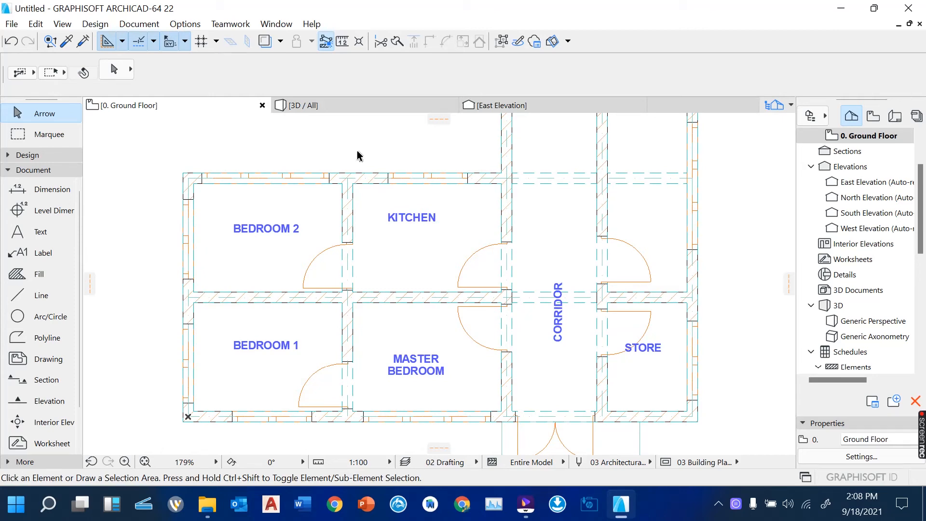
scroll(404, 289, down, 4)
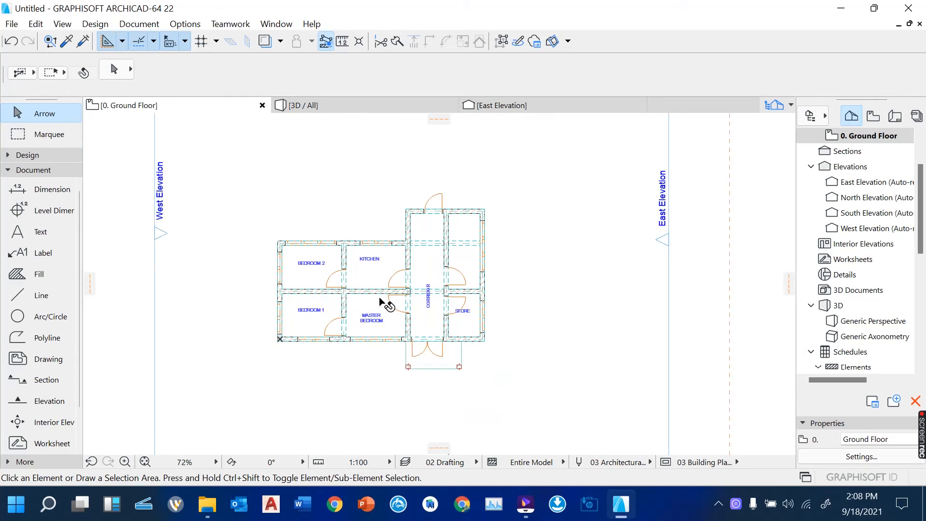
scroll(383, 301, up, 3)
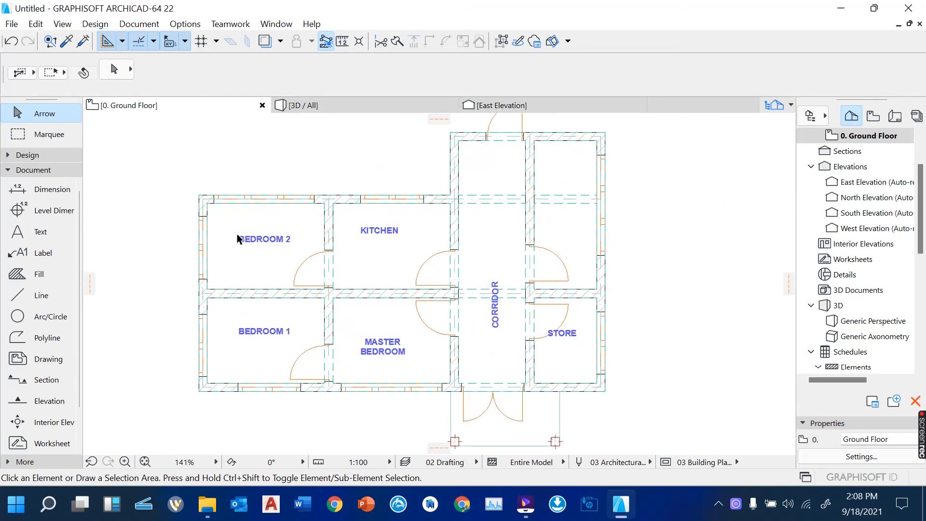
scroll(236, 233, up, 3)
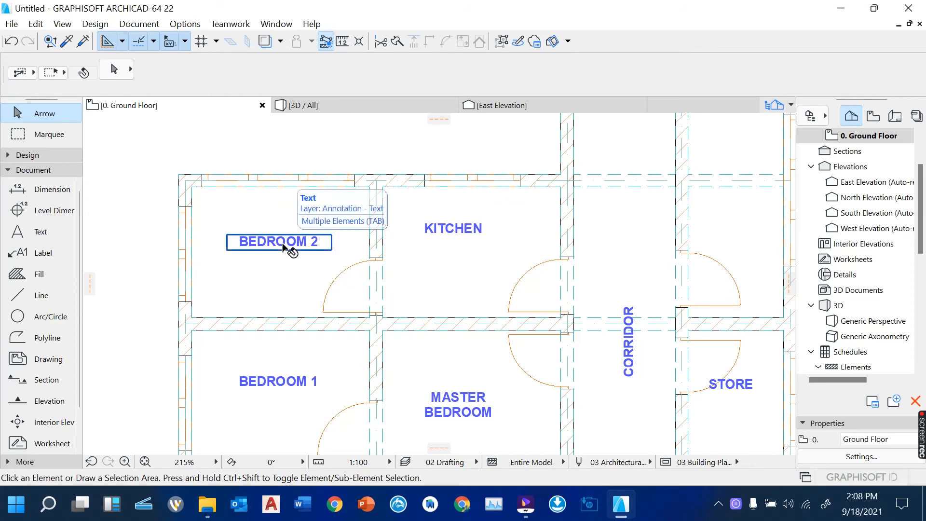
click(327, 110)
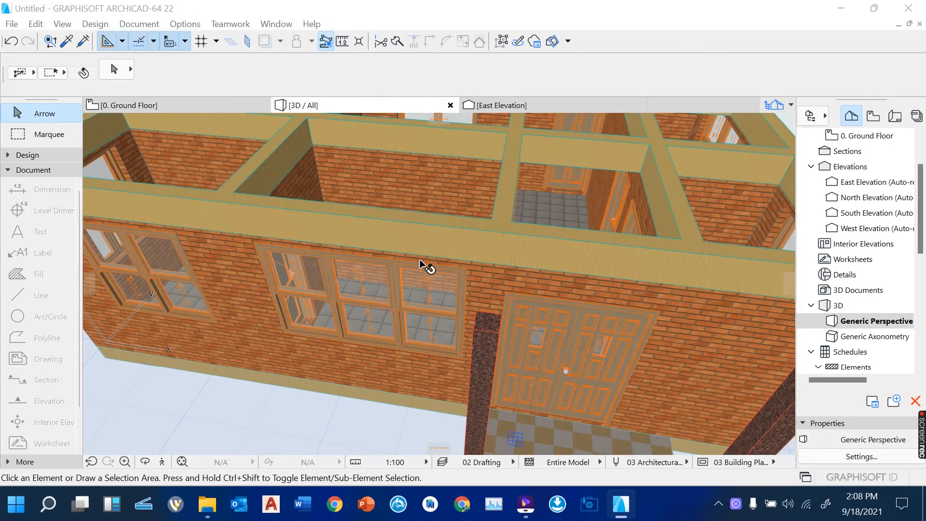
shift+middle_drag(420, 265, 449, 169)
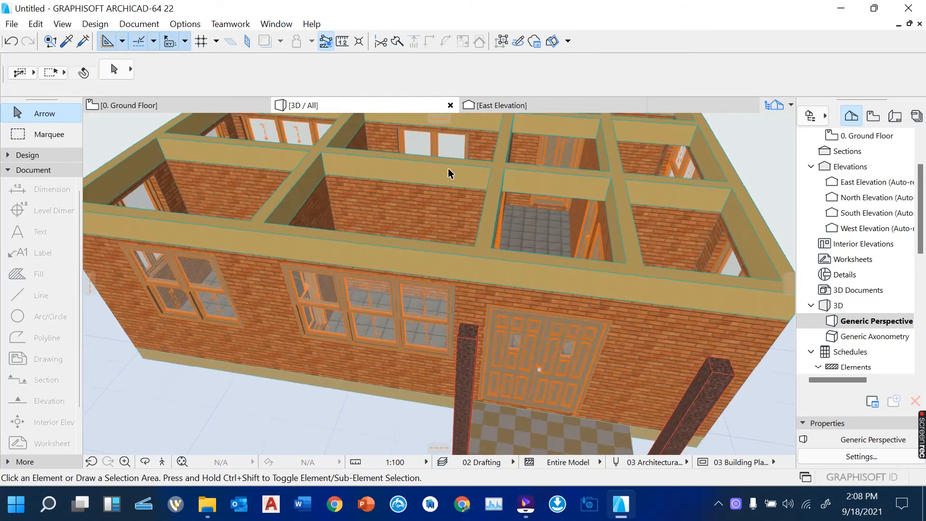
scroll(520, 224, up, 3)
shift+middle_drag(520, 224, 552, 254)
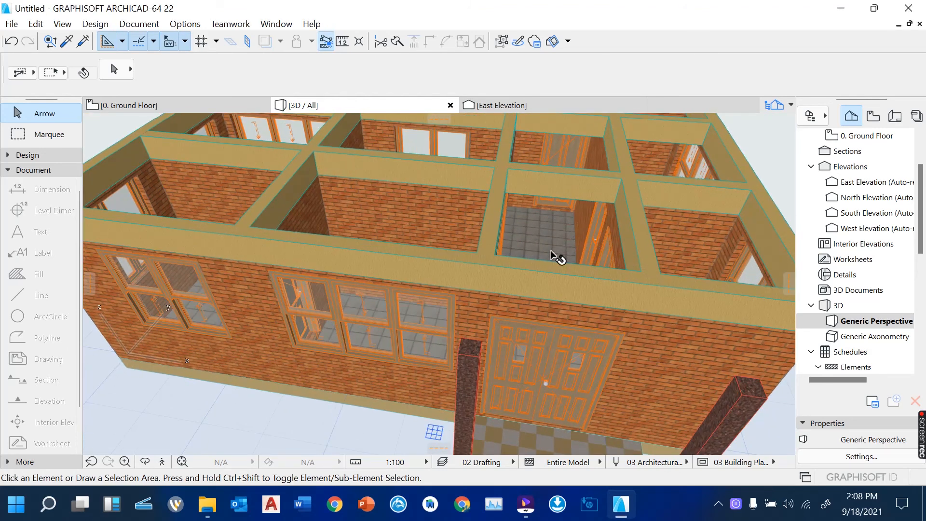
Examine the East Elevation with its story level lines, and the North Elevation with its door and windows
double_click(878, 183)
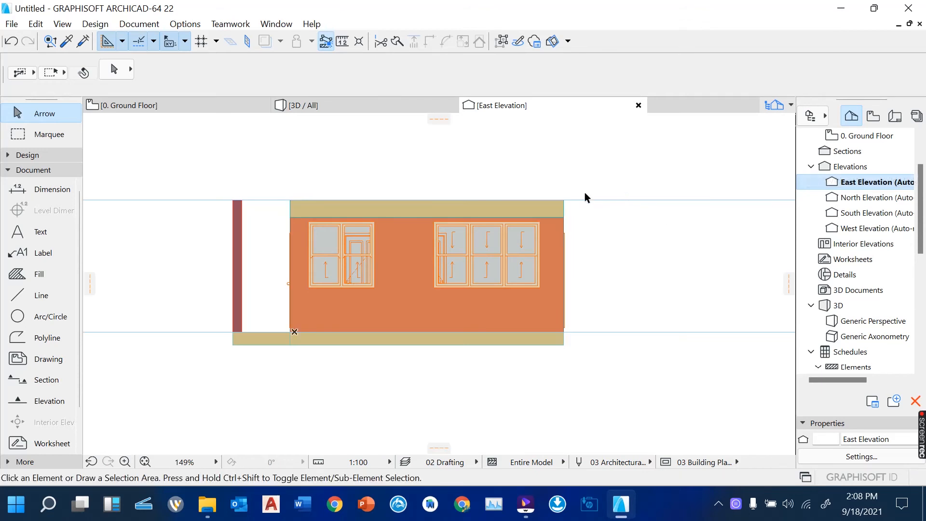
scroll(582, 193, up, 3)
scroll(444, 207, down, 5)
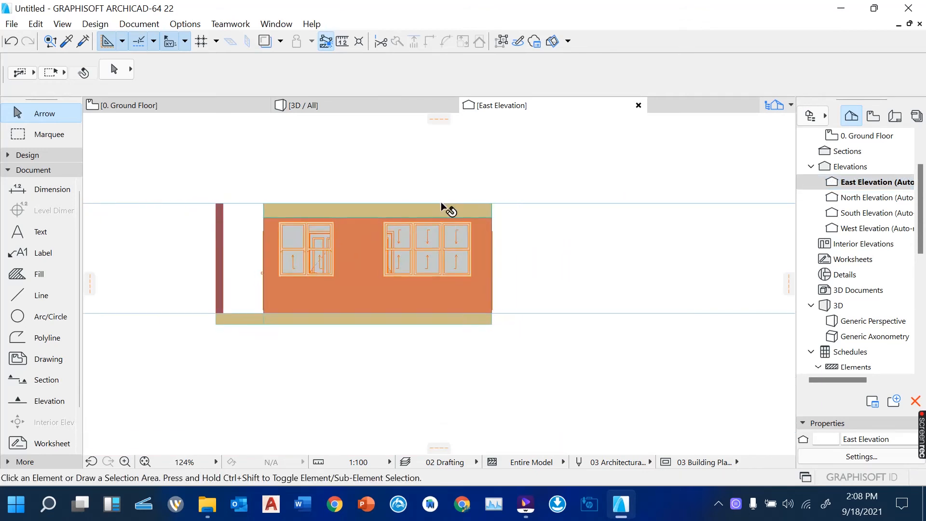
scroll(770, 207, up, 4)
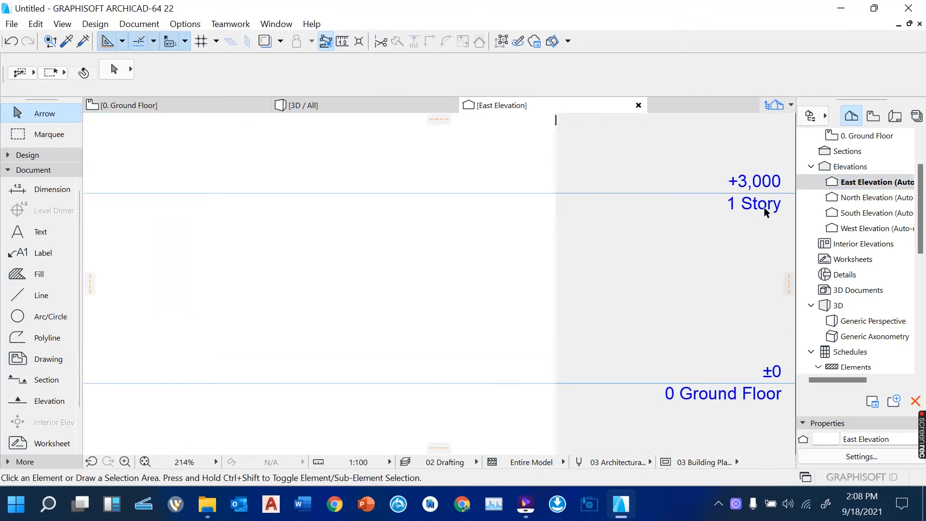
scroll(759, 216, down, 2)
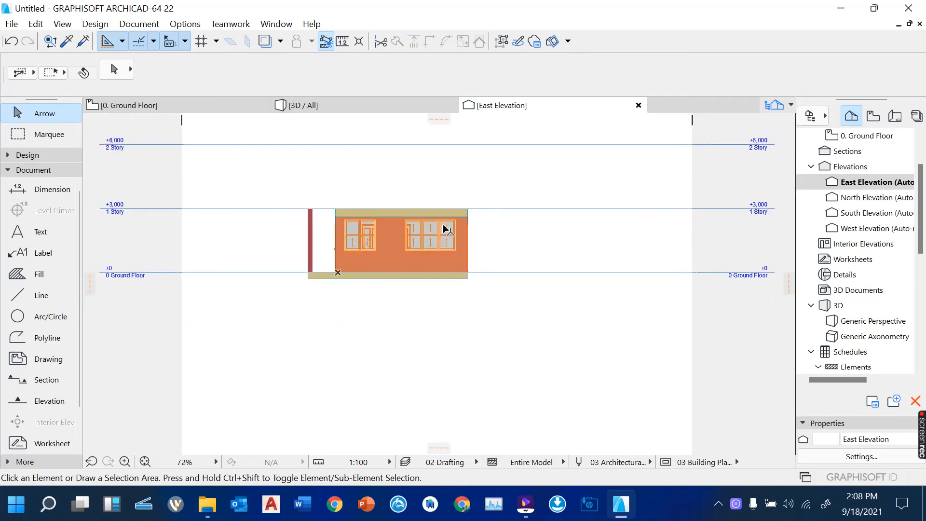
scroll(443, 228, up, 3)
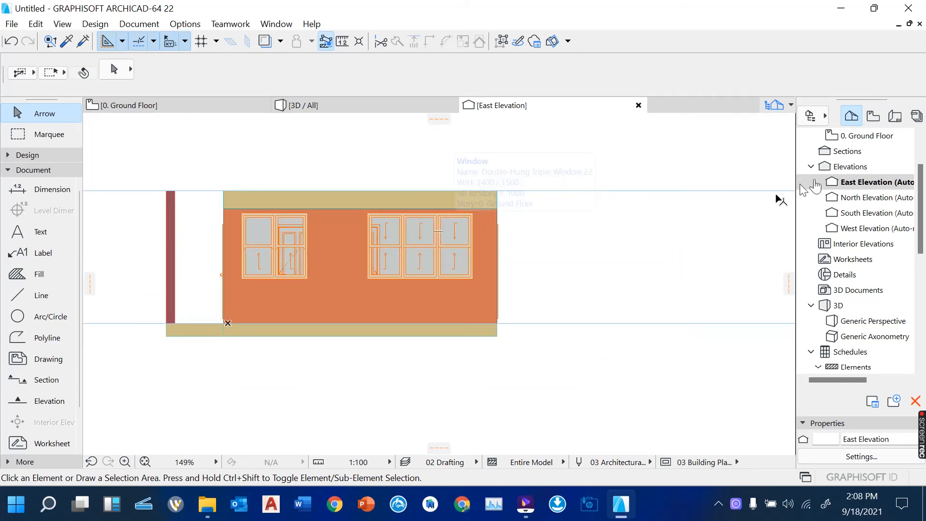
double_click(877, 198)
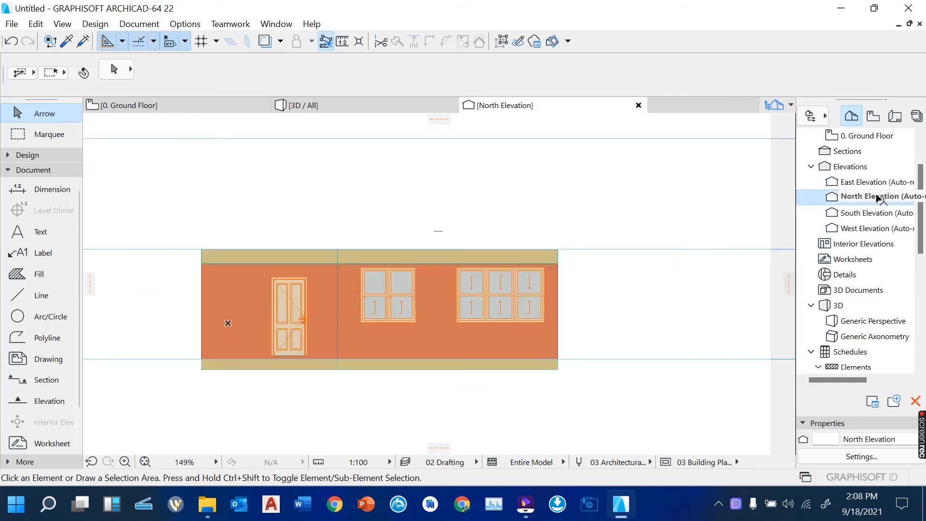
scroll(396, 288, up, 3)
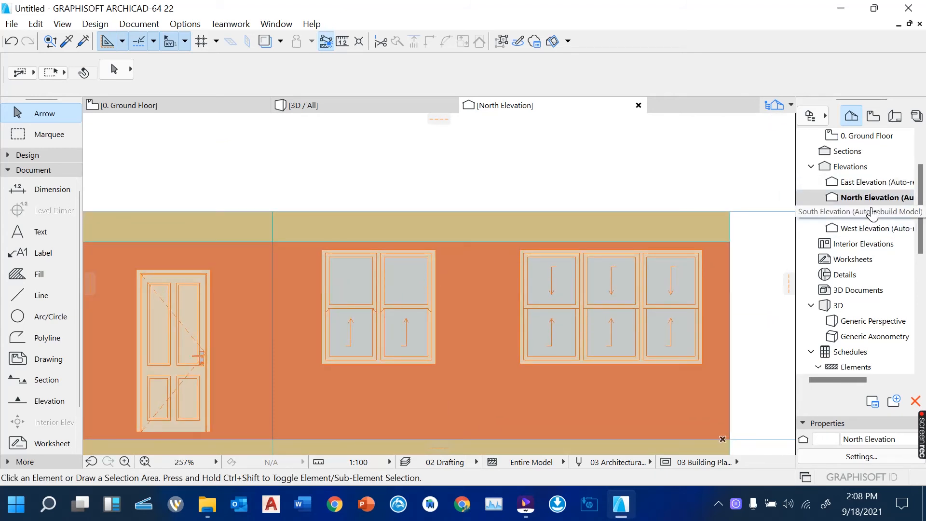
Return to the ground floor plan and review the room labels and overall layout
click(188, 108)
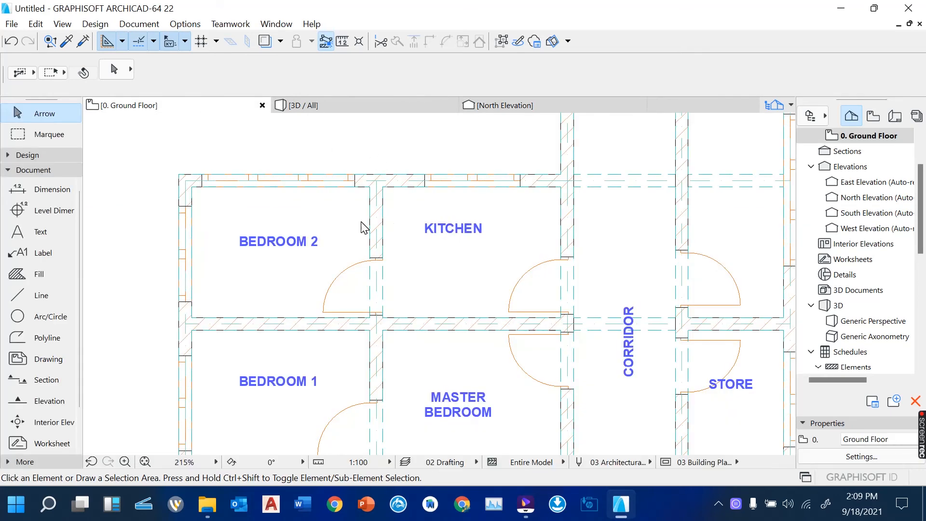
scroll(363, 226, down, 5)
scroll(371, 234, up, 4)
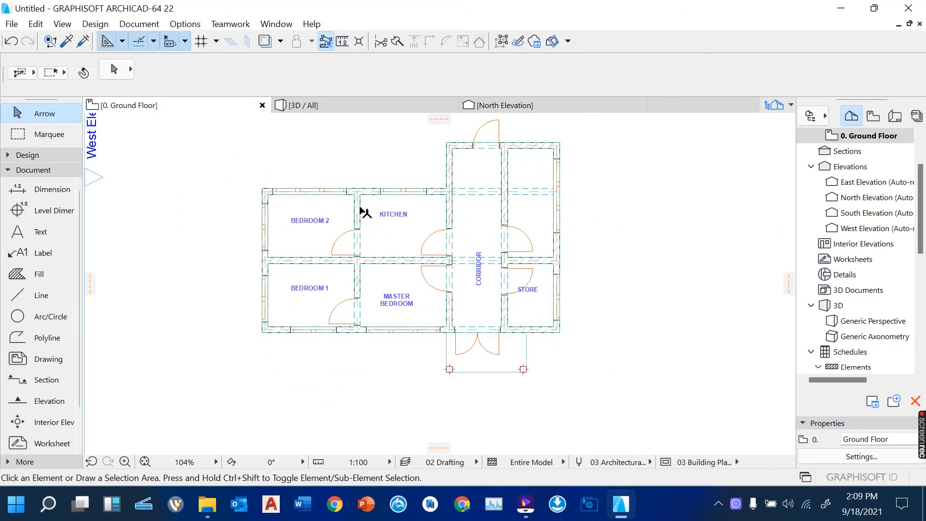
scroll(362, 212, up, 3)
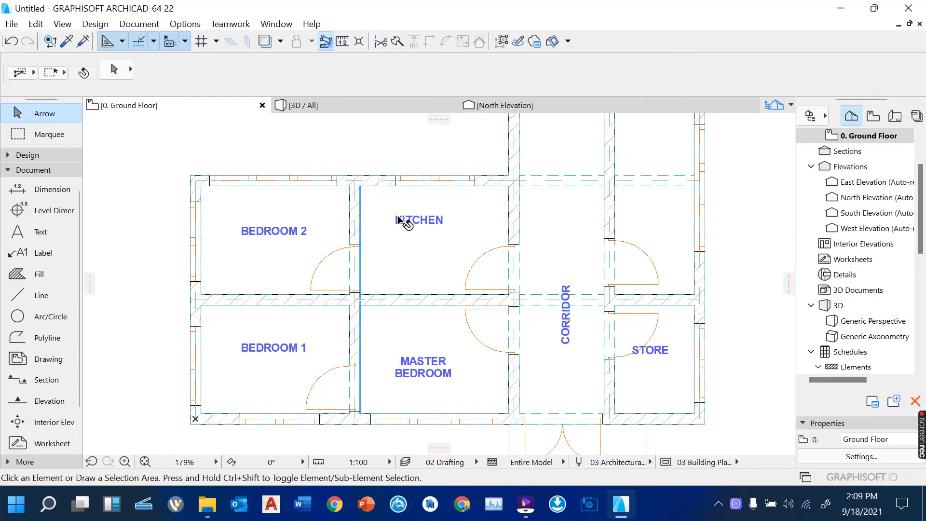
scroll(409, 232, up, 3)
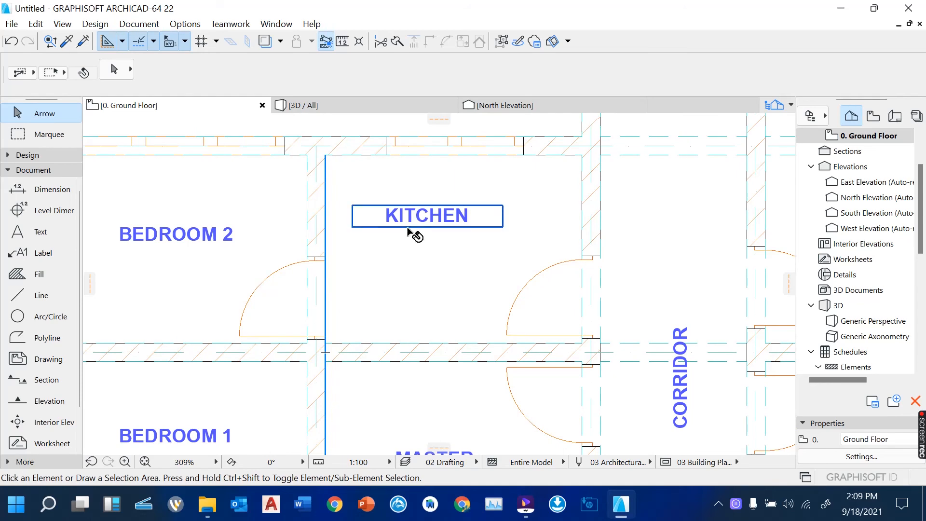
scroll(408, 230, down, 5)
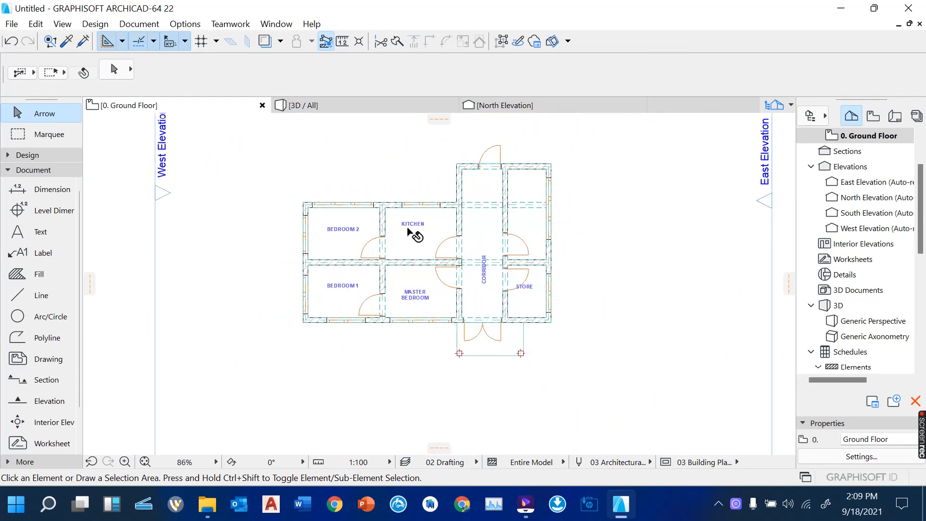
scroll(415, 227, up, 2)
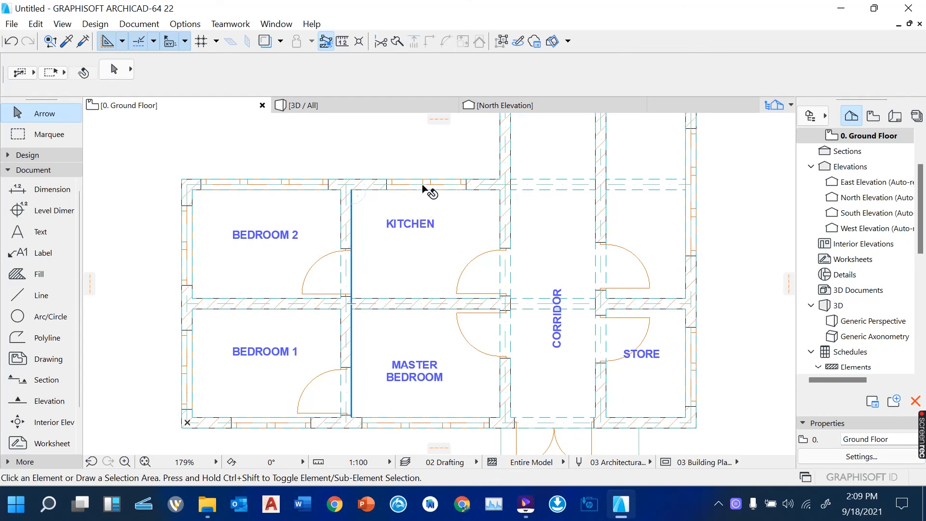
click(411, 157)
click(411, 159)
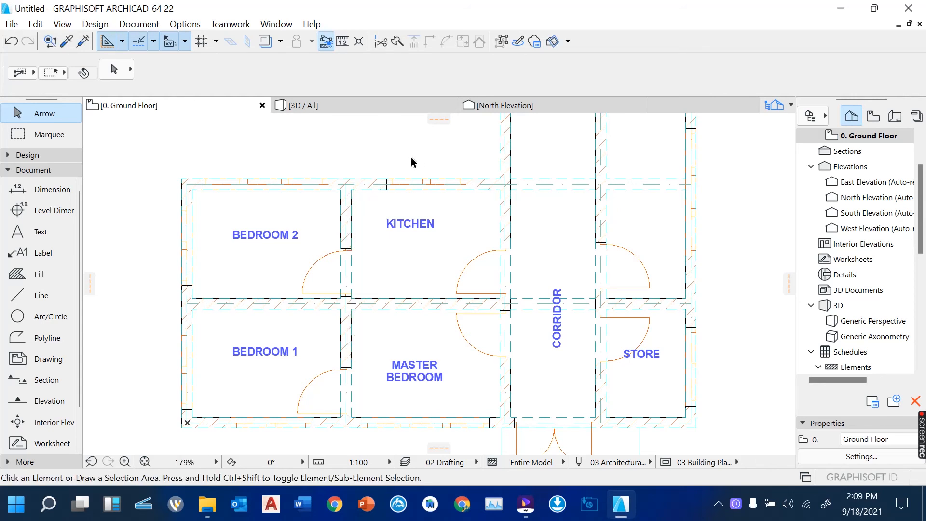